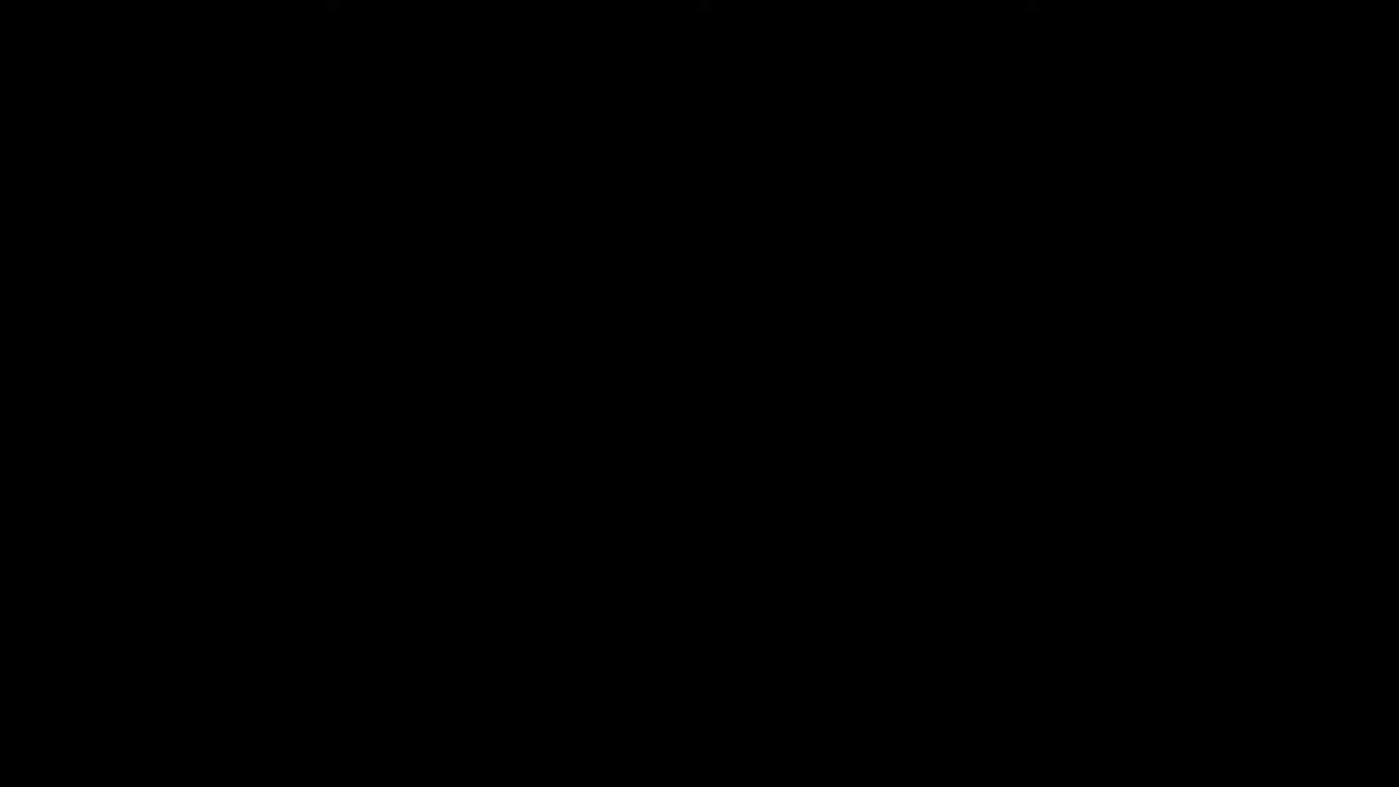
# Step: Refresh the desktop, search Windows for 'adobe photoshop 2021', and bring running Photoshop forward
pyautogui.rightClick(746, 257)
pyautogui.click(859, 314)
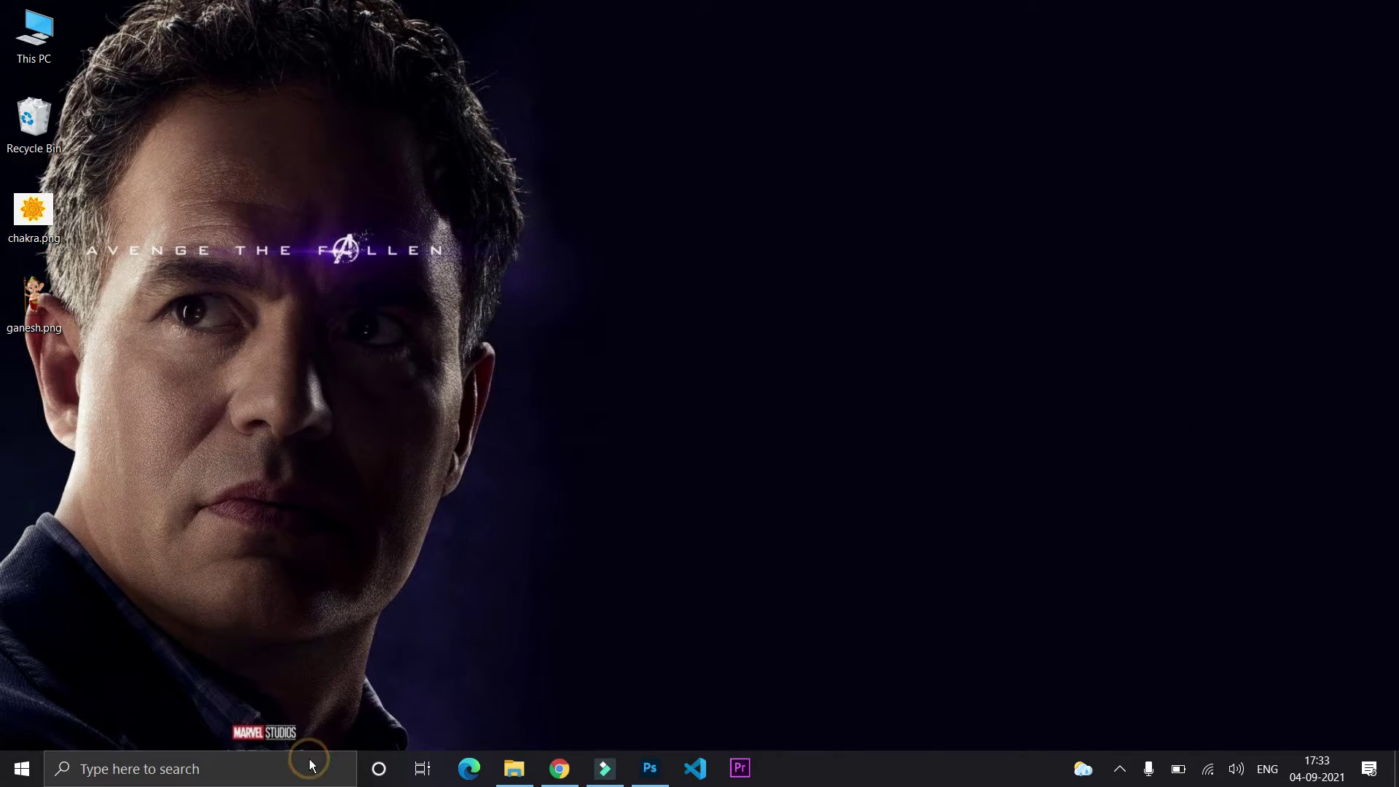
pyautogui.click(310, 765)
pyautogui.write('ado')
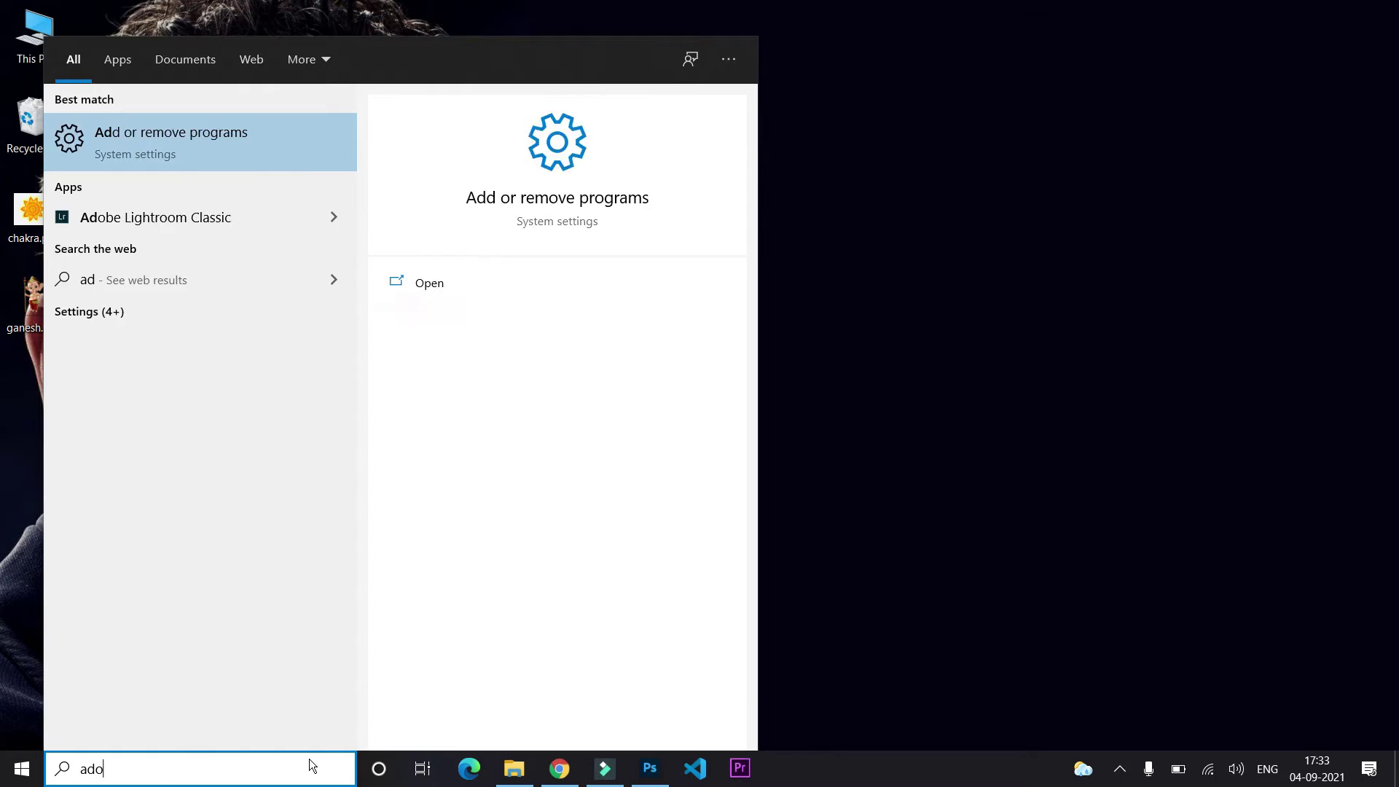
pyautogui.write('be photoshop')
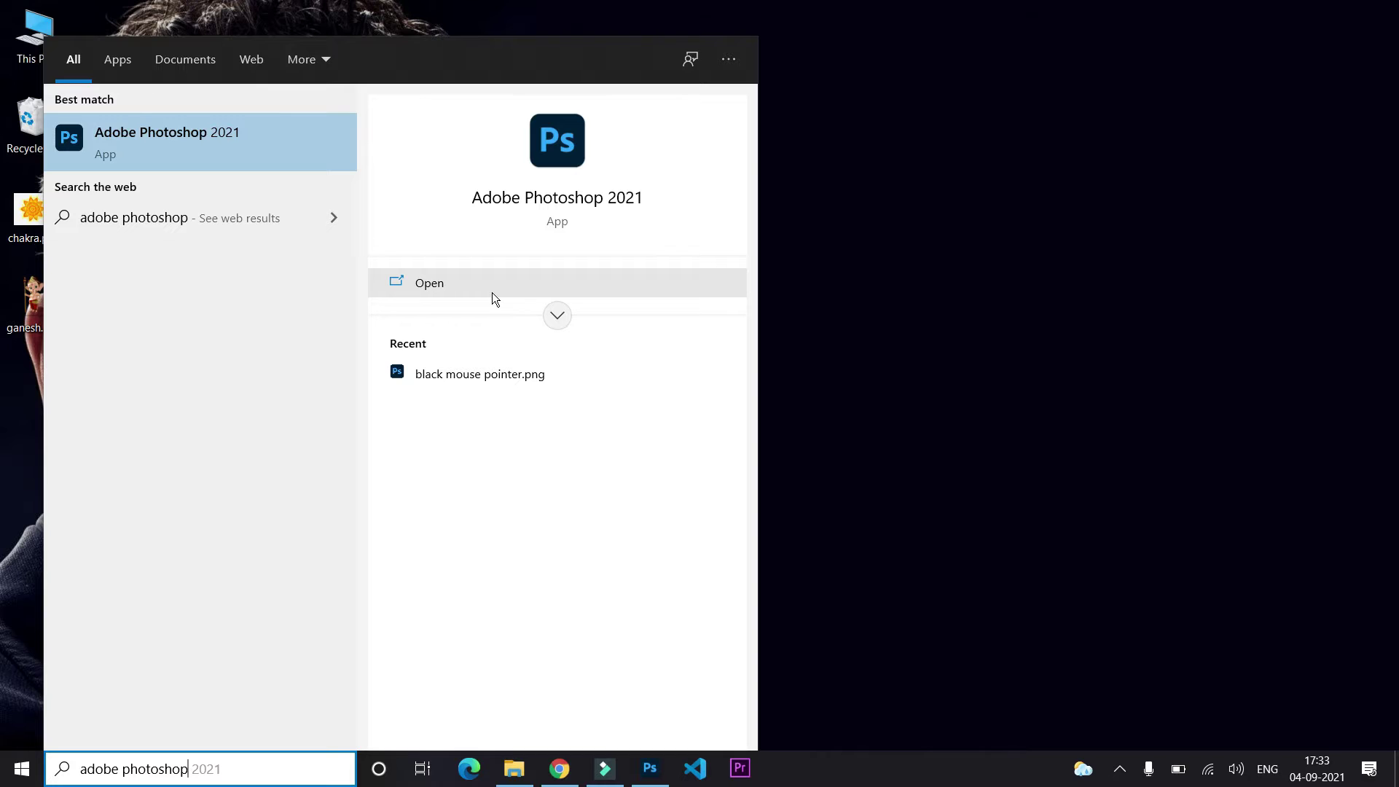
pyautogui.write(' 2021')
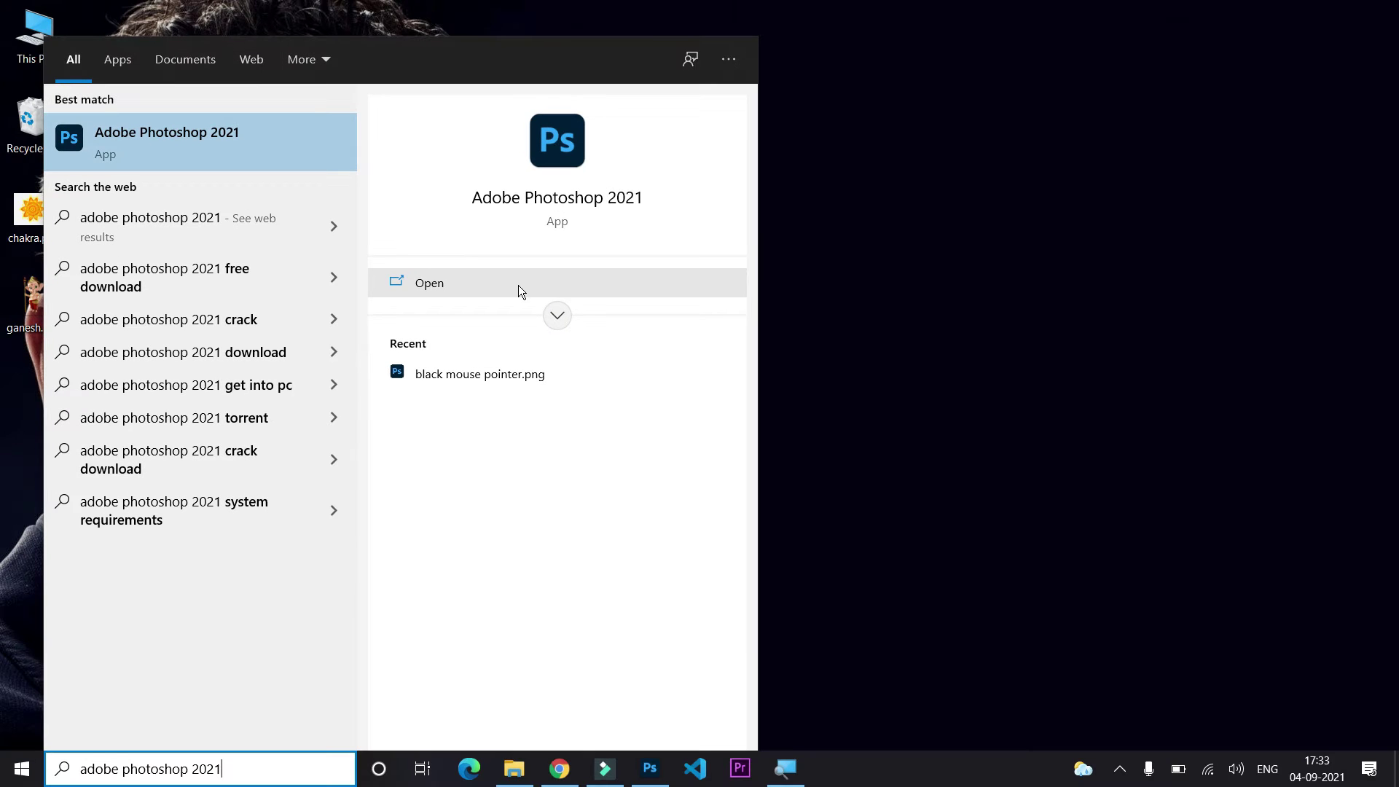
pyautogui.click(960, 176)
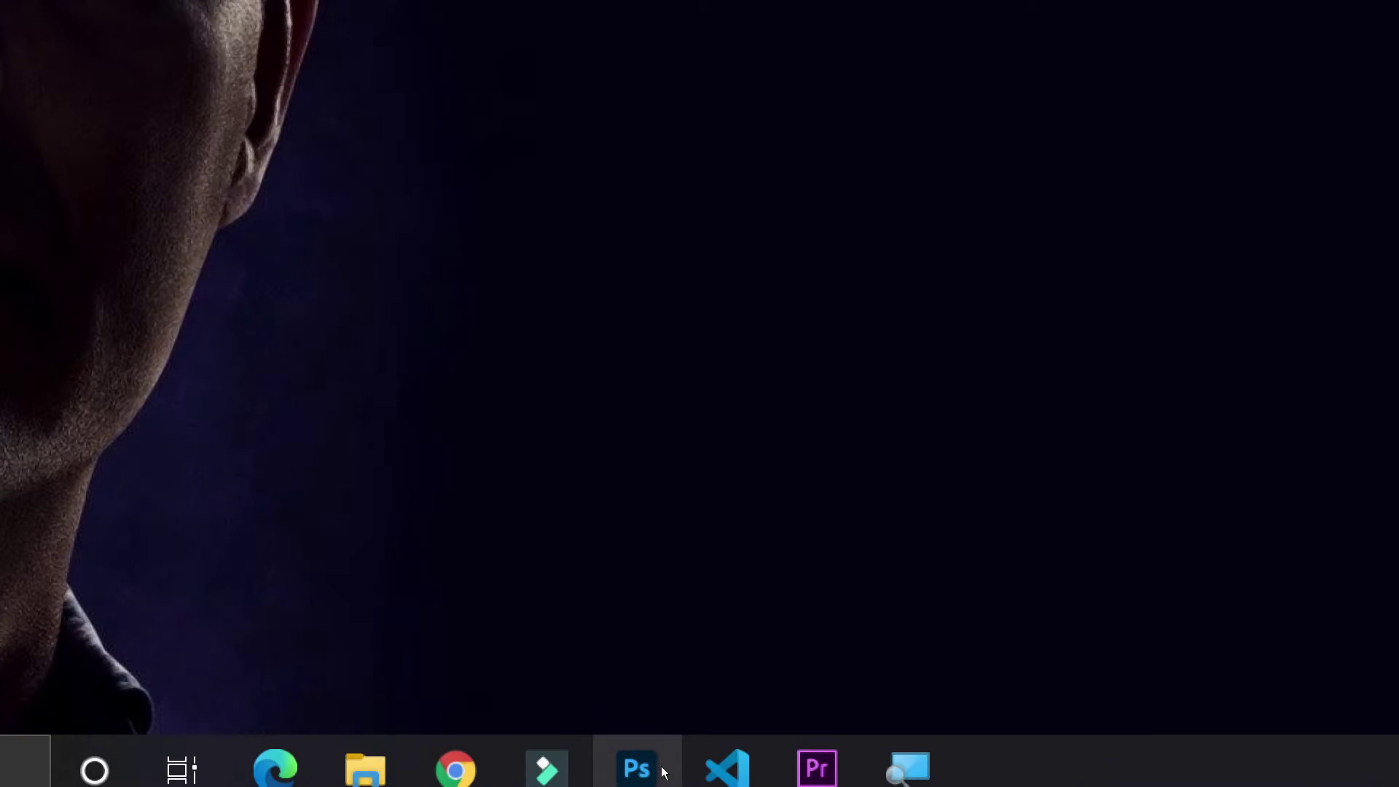
pyautogui.click(662, 768)
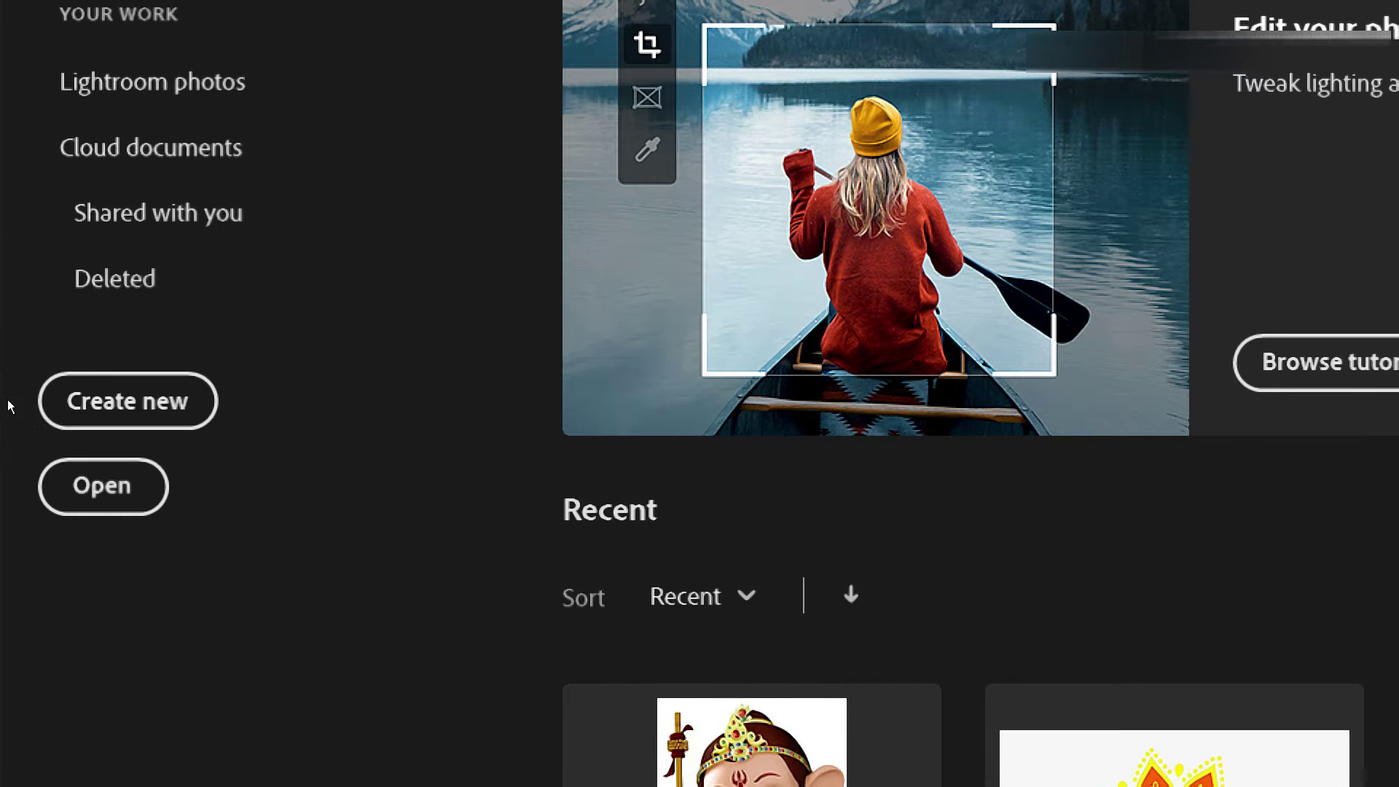
# Step: Create a new 16 x 12 cm, 118.11 px/cm RGB 8-bit document with a white background
pyautogui.click(65, 413)
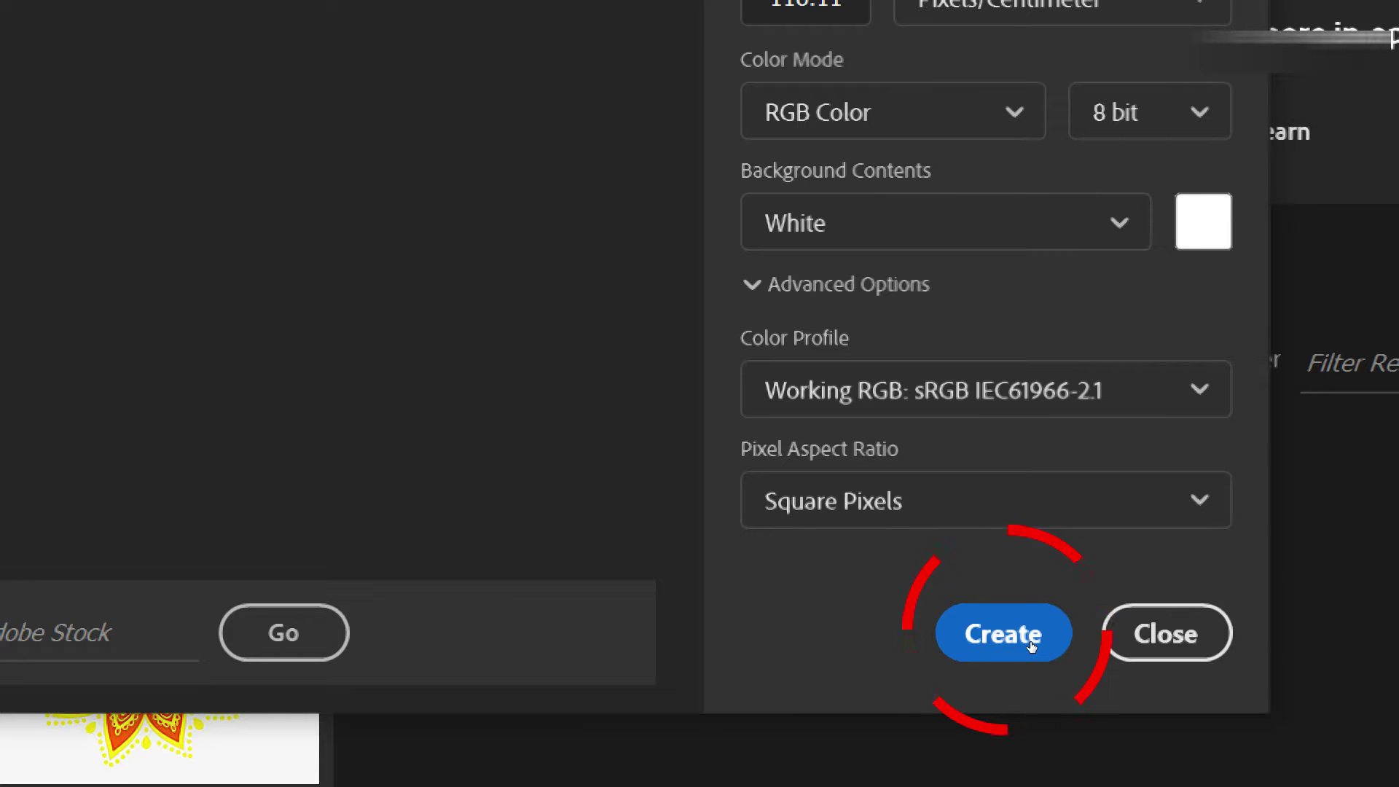
pyautogui.click(1032, 646)
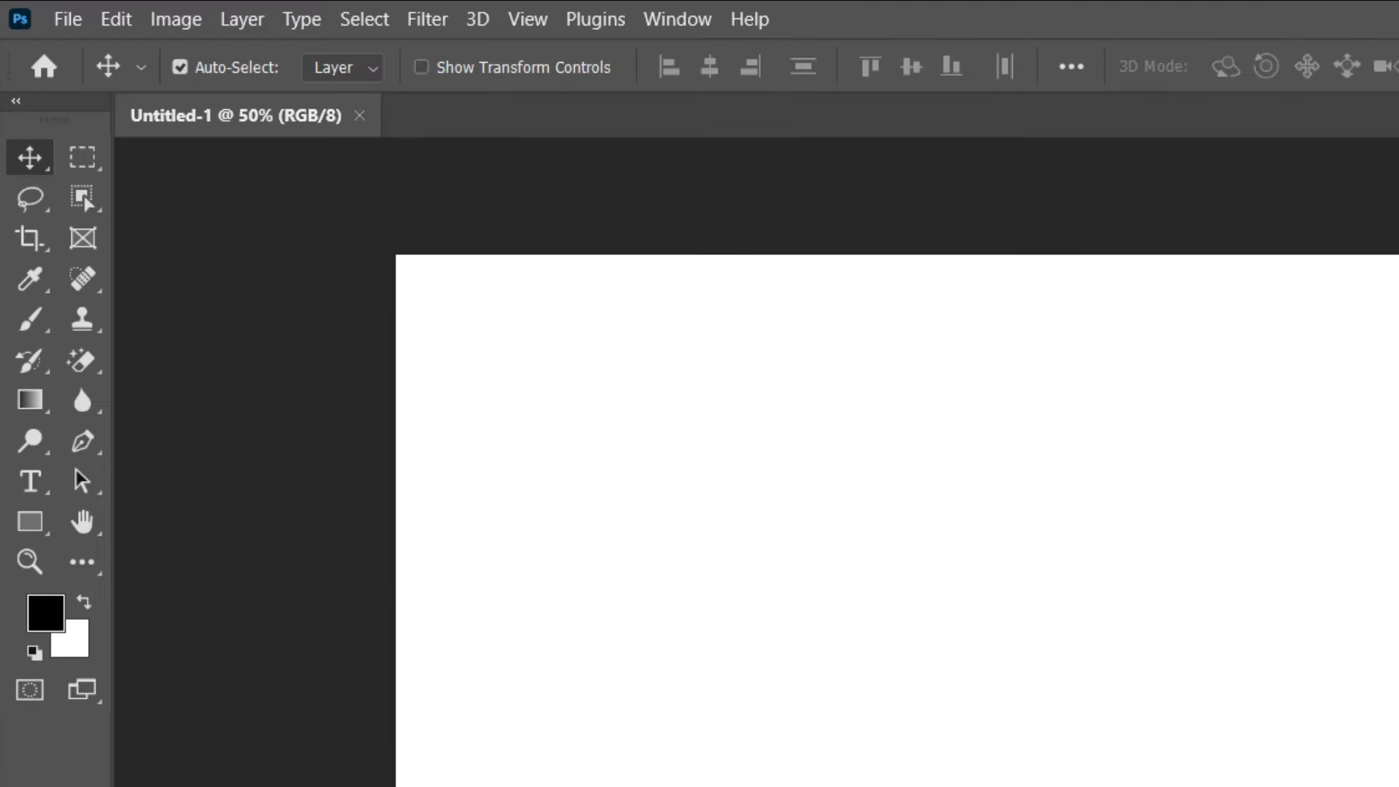
# Step: Open chakra.png and ganesh.png from the Desktop together as separate documents
pyautogui.hotkey('ctrl', '0')
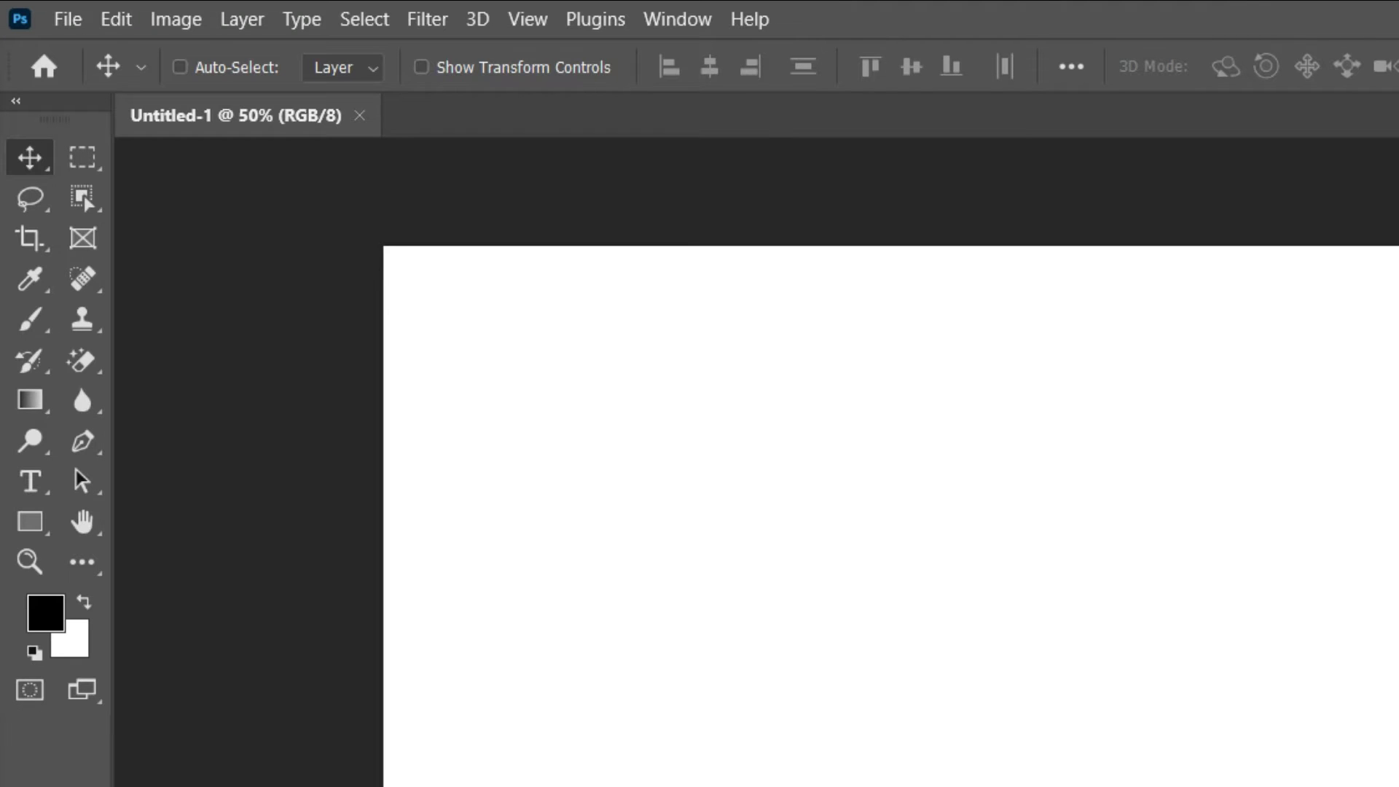
pyautogui.click(68, 19)
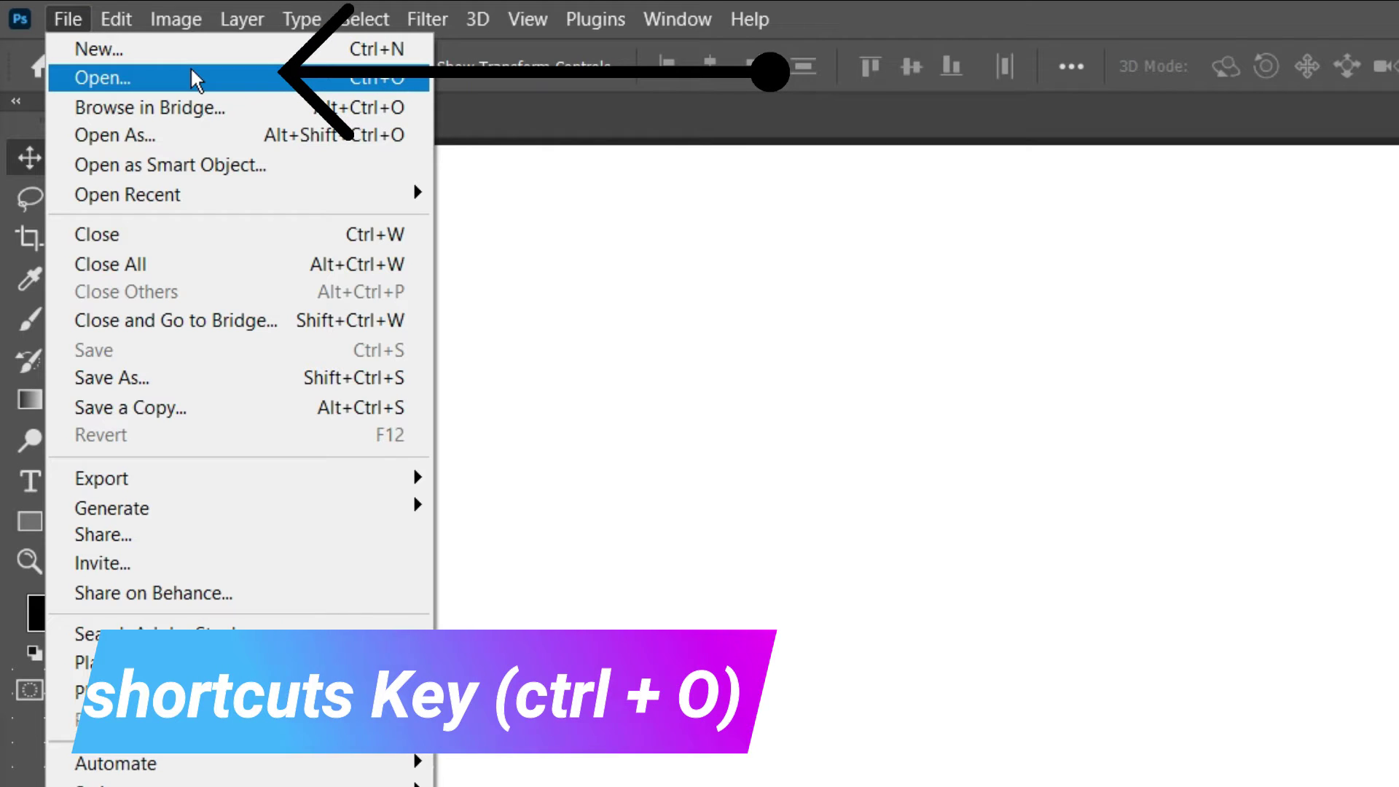
pyautogui.click(263, 79)
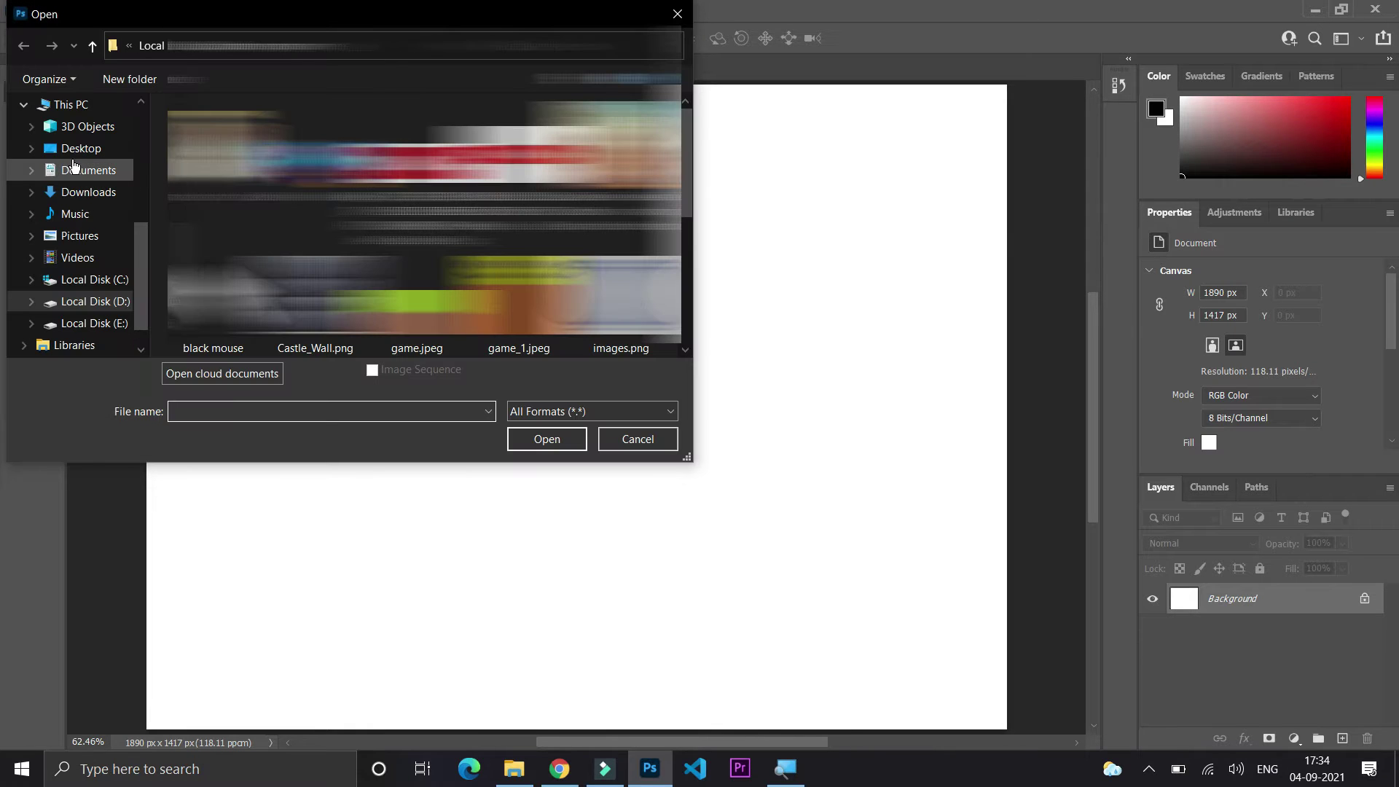
pyautogui.click(73, 148)
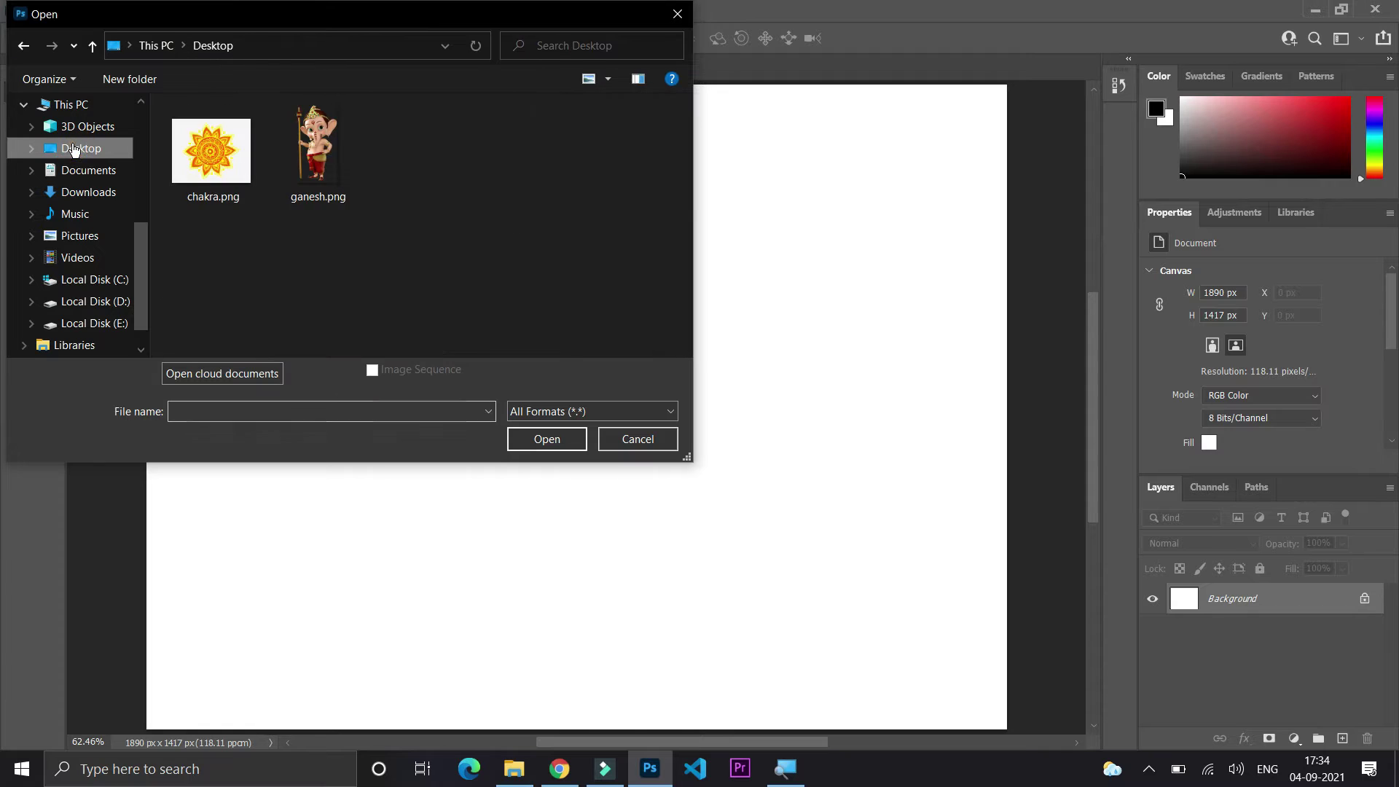
pyautogui.click(241, 168)
pyautogui.click(327, 161)
pyautogui.moveTo(539, 166); pyautogui.dragTo(232, 145)
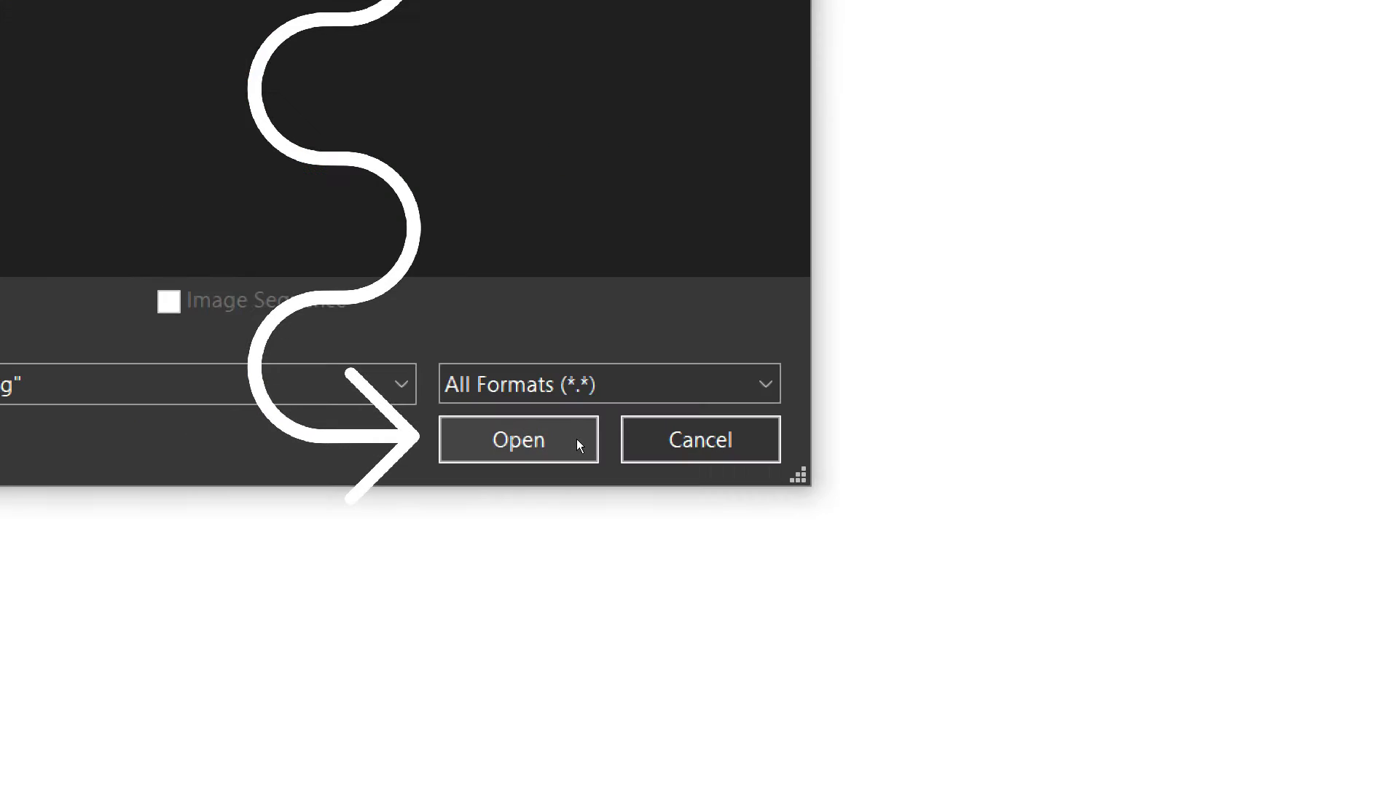
pyautogui.click(576, 439)
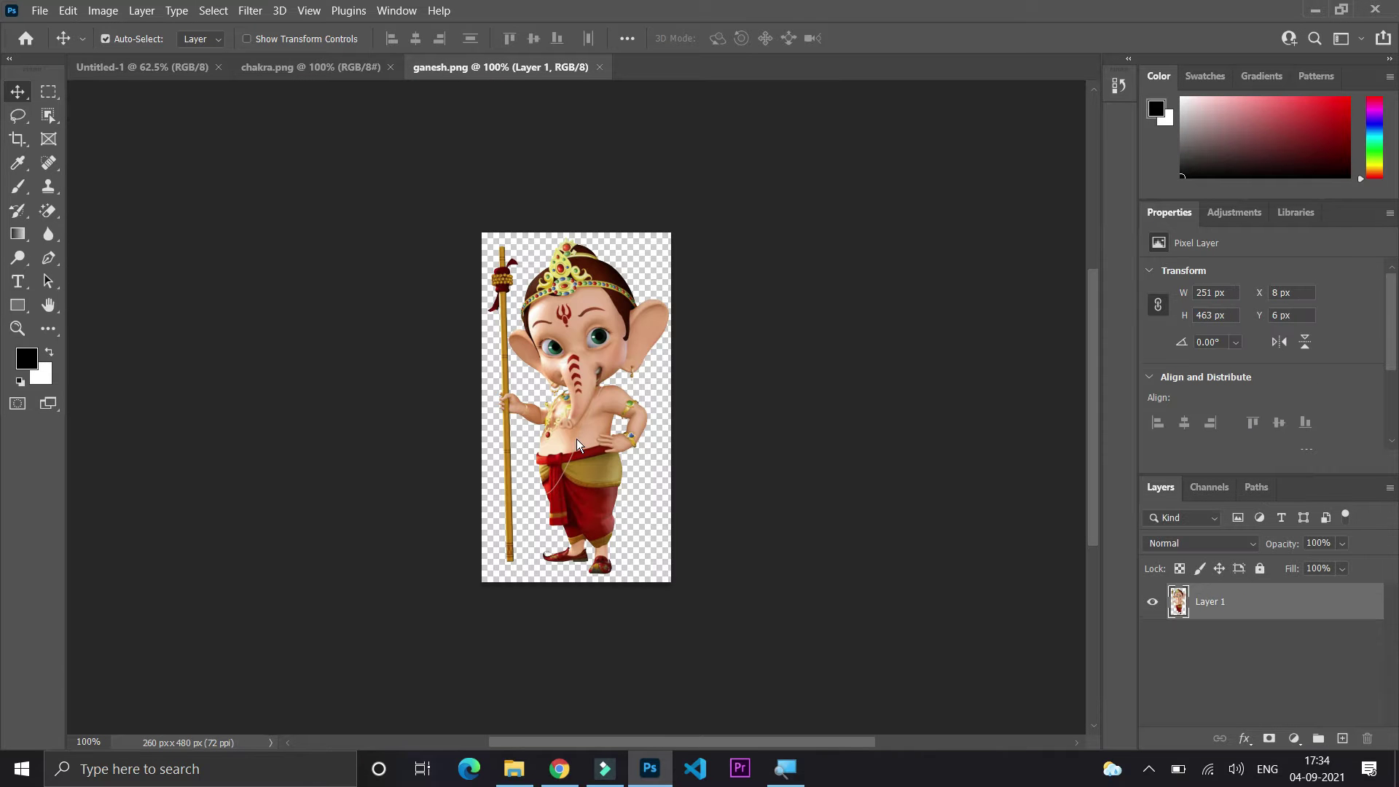
# Step: Erase chakra.png's white background with the Magic Eraser Tool, leaving the mandala on transparent Layer 0
pyautogui.hotkey('ctrl', '0')
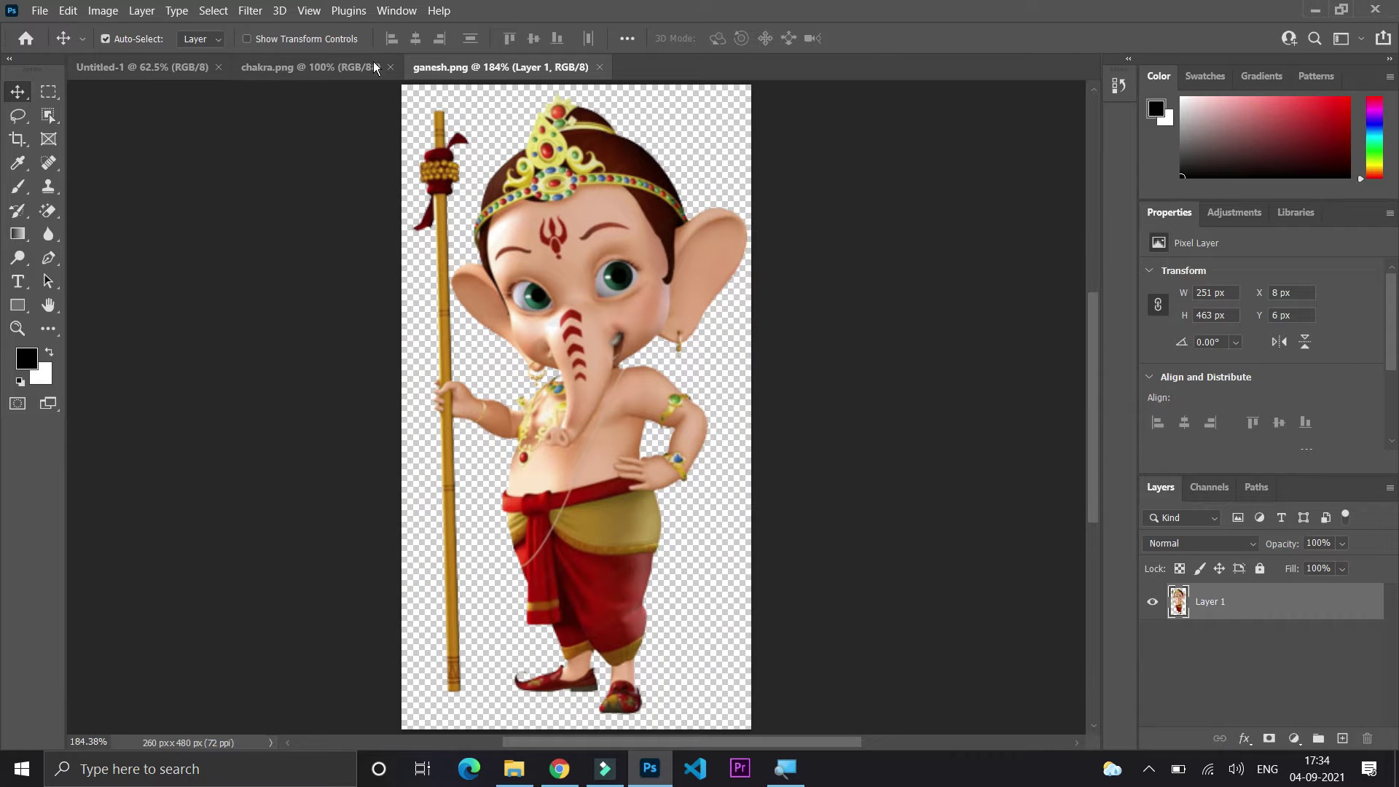
pyautogui.click(343, 70)
pyautogui.hotkey('ctrl', '0')
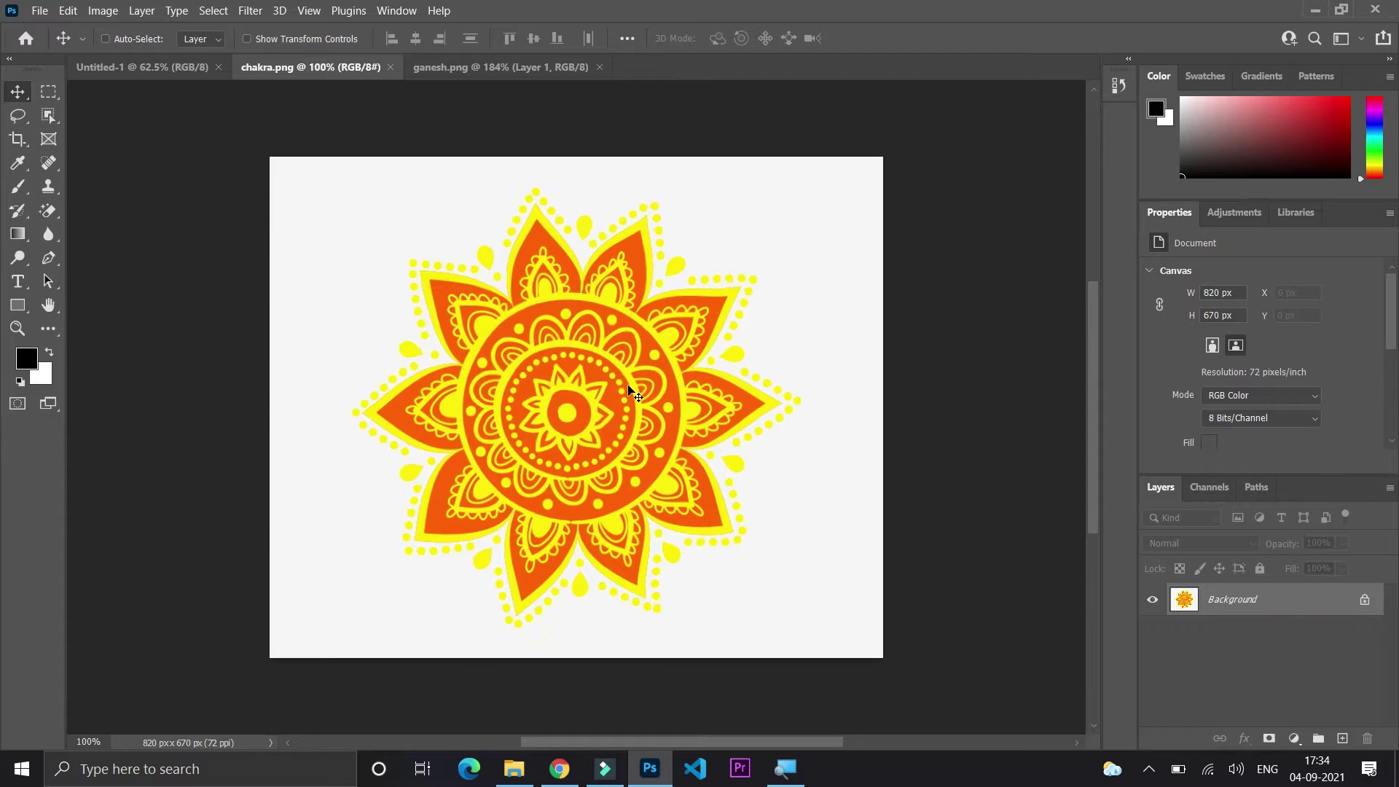
pyautogui.click(49, 217)
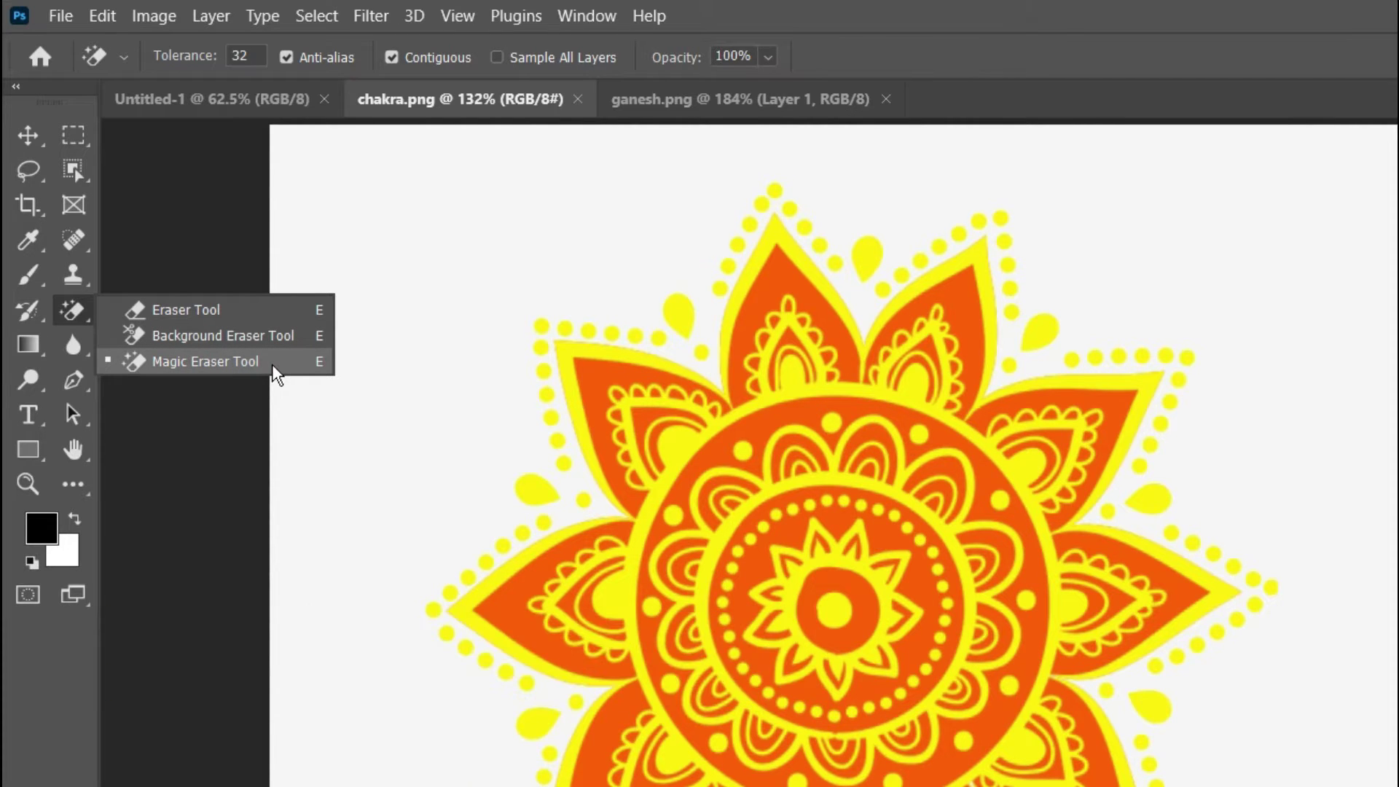
pyautogui.click(273, 364)
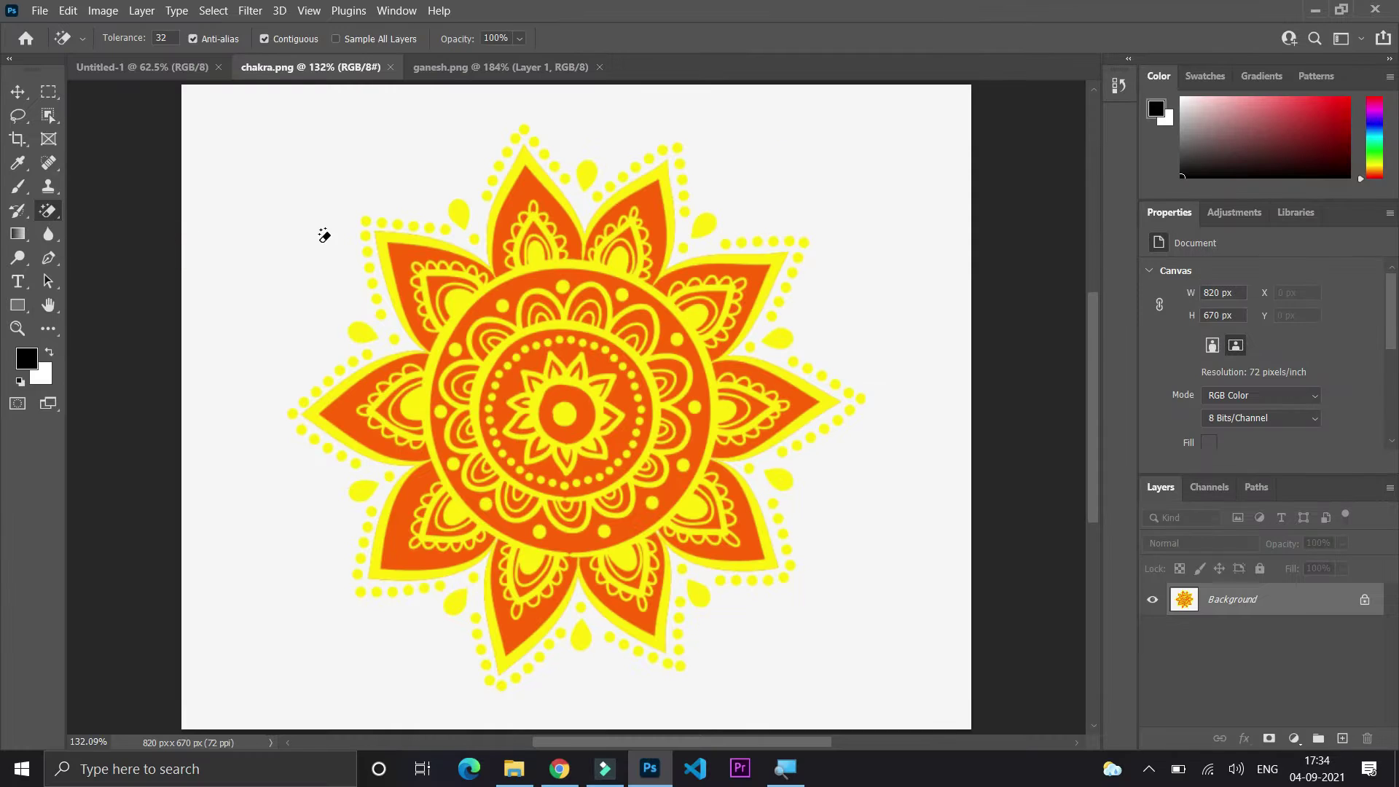
pyautogui.click(321, 232)
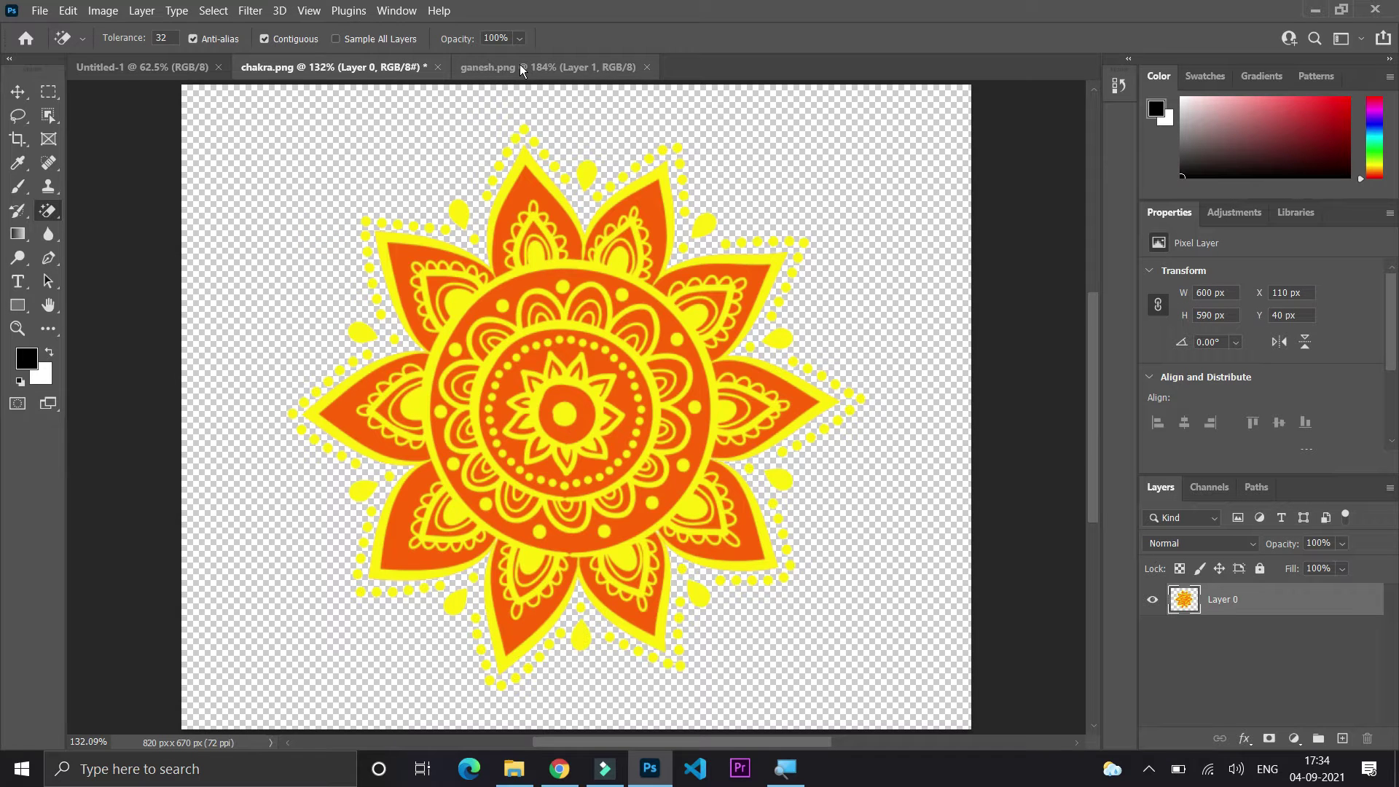
pyautogui.click(521, 67)
# Step: Select all of ganesh.png, cut the Ganesh figure, and switch to the blank Untitled-1 canvas
pyautogui.click(691, 115)
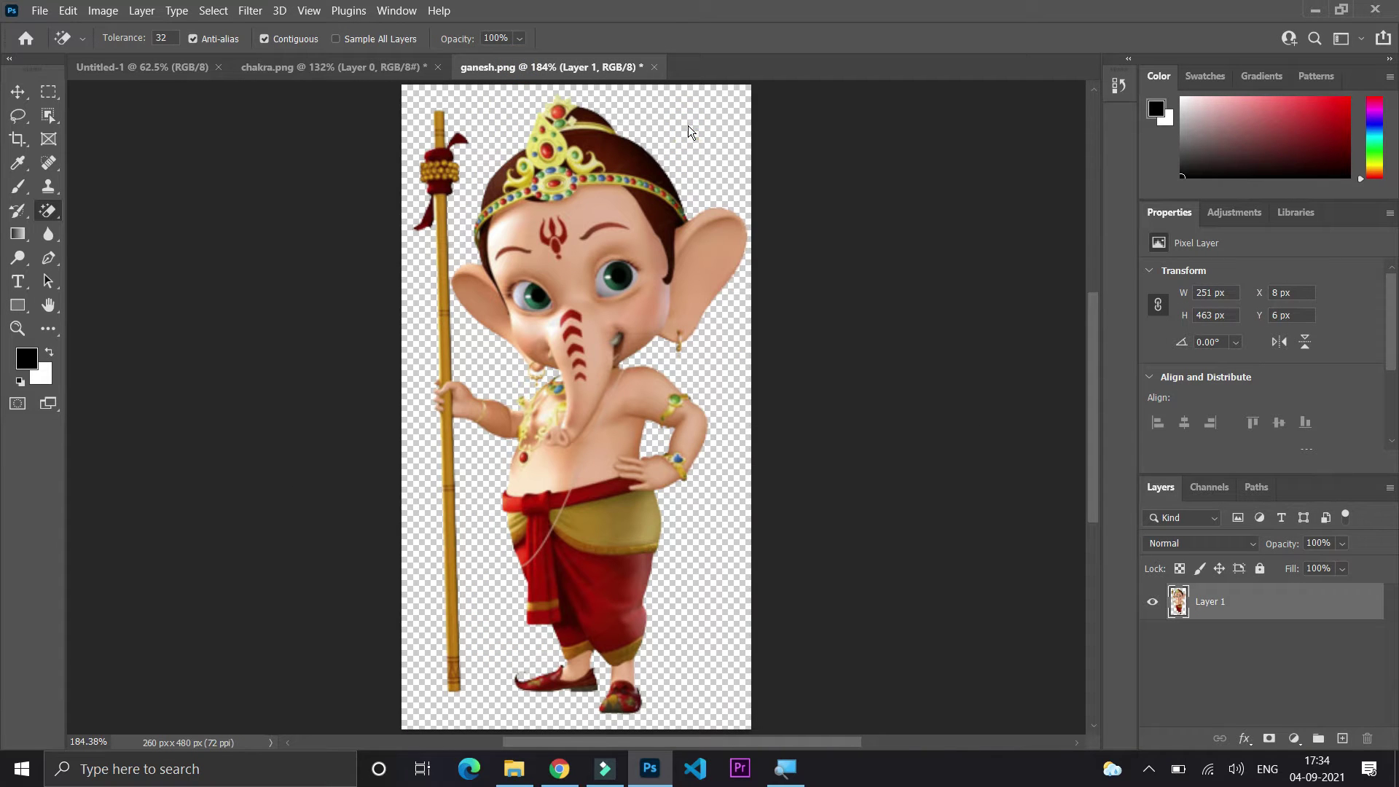
pyautogui.click(46, 93)
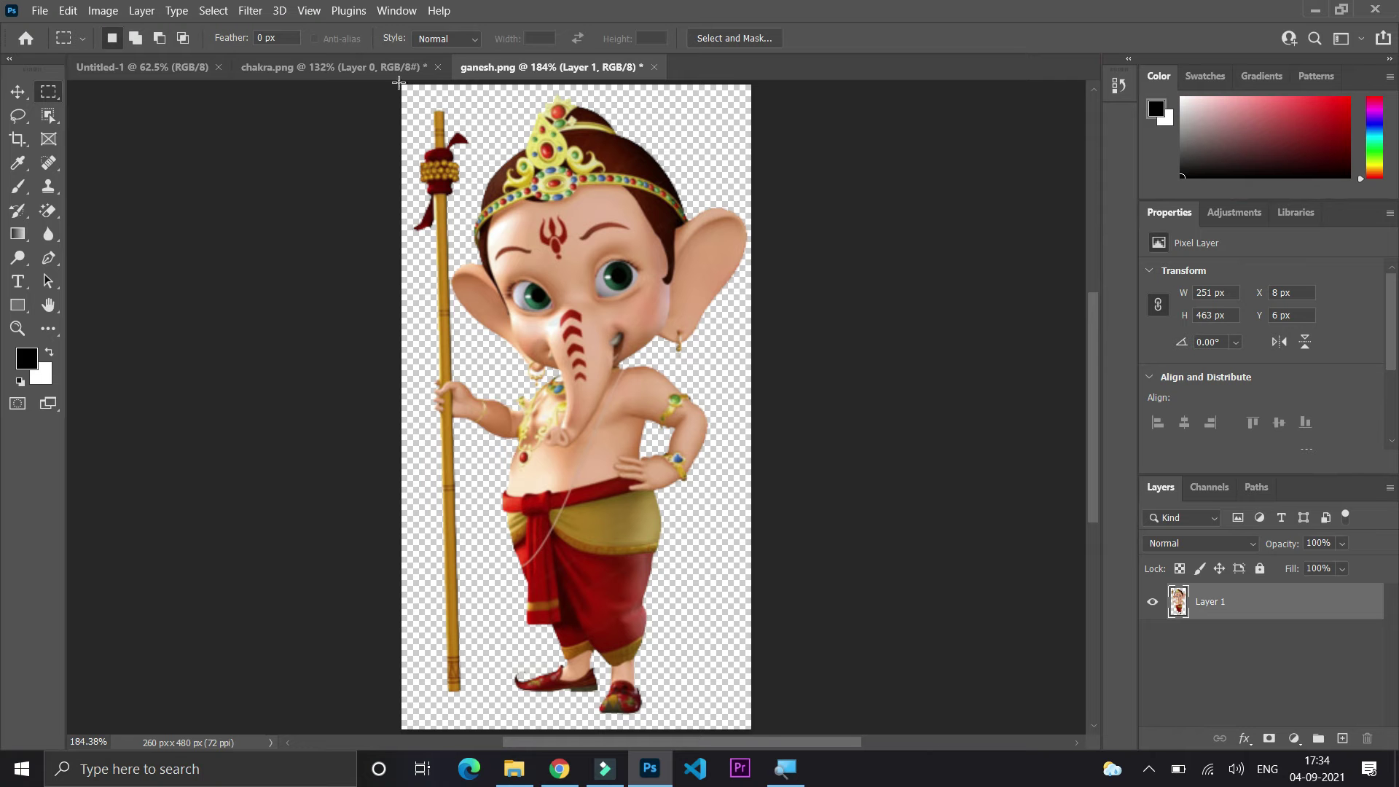
pyautogui.moveTo(615, 424); pyautogui.dragTo(813, 694)
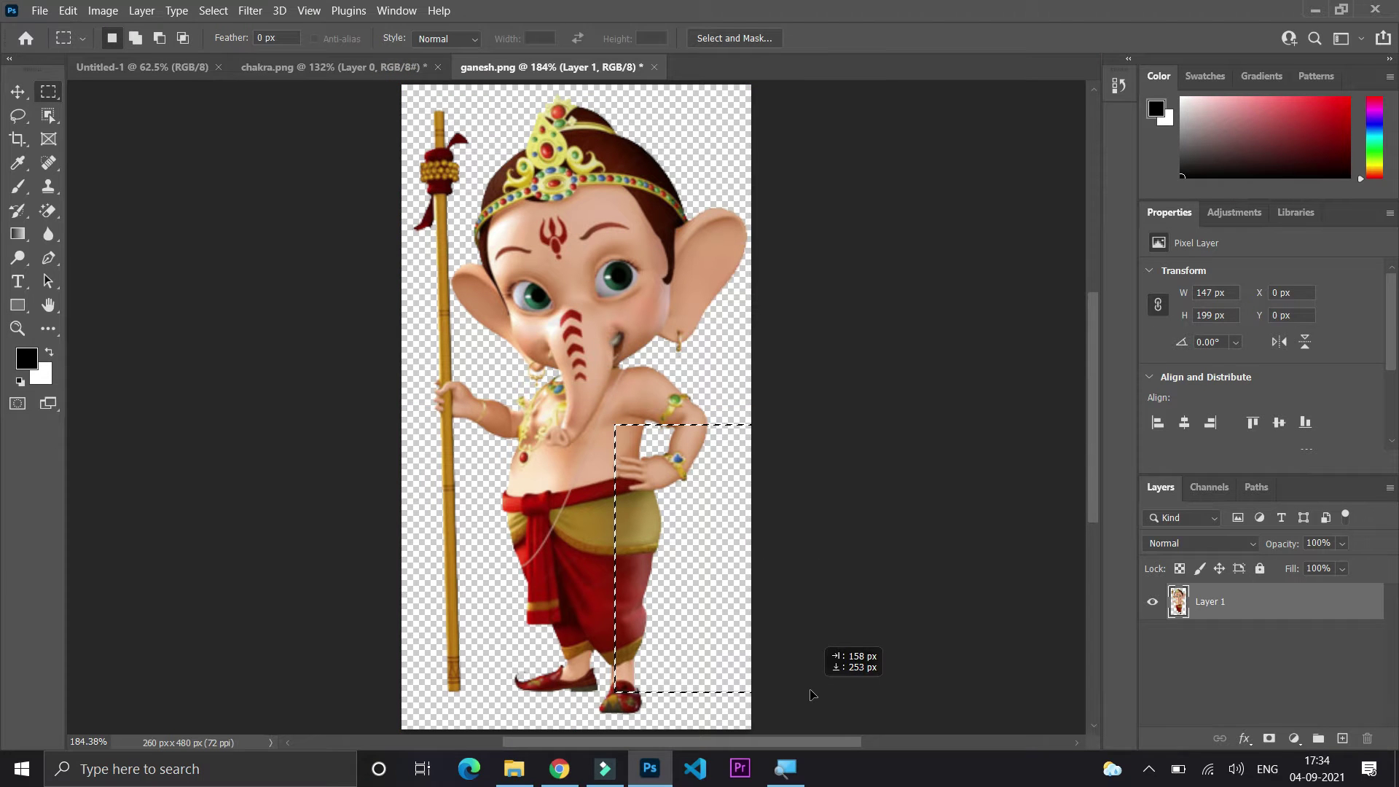
pyautogui.click(771, 561)
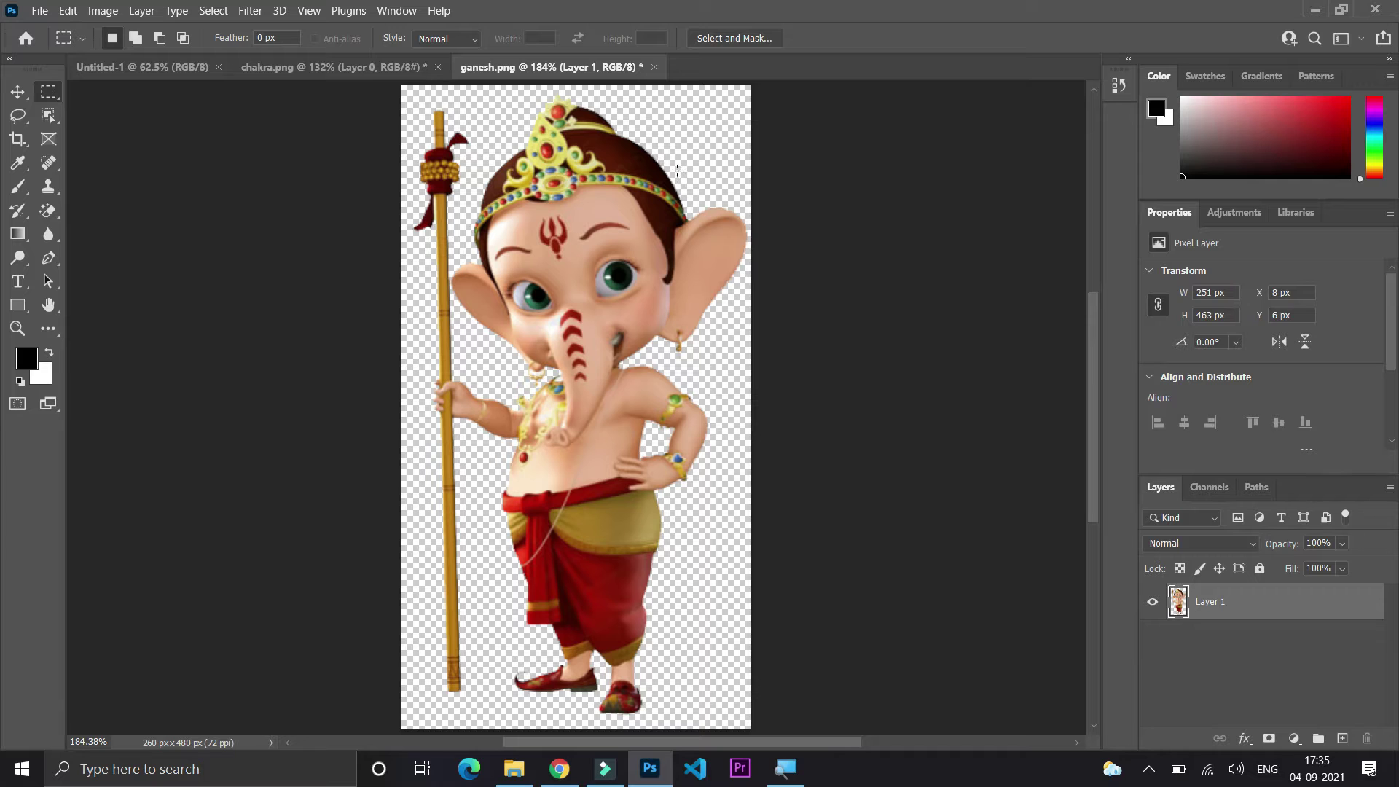
pyautogui.hotkey('ctrl', 'a')
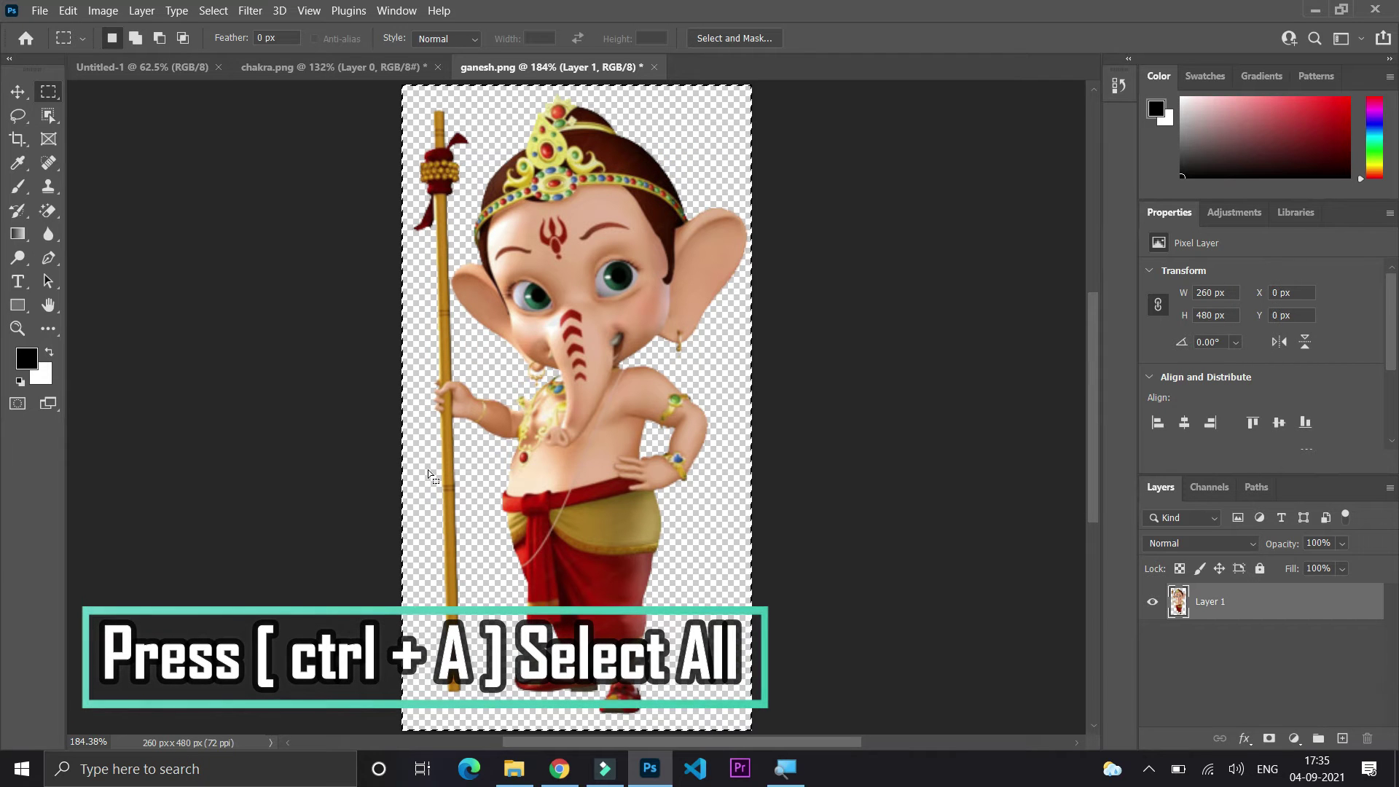
pyautogui.click(67, 10)
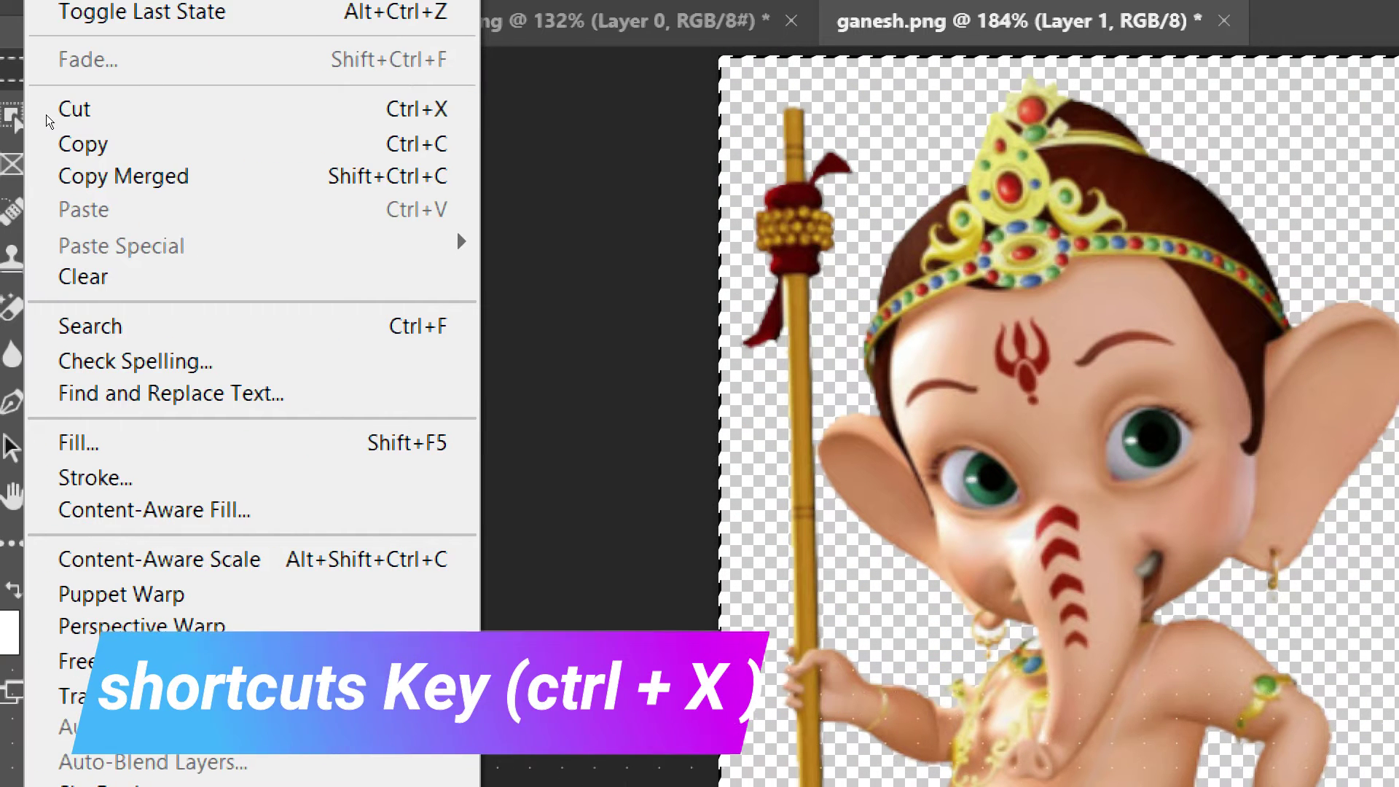
pyautogui.click(94, 114)
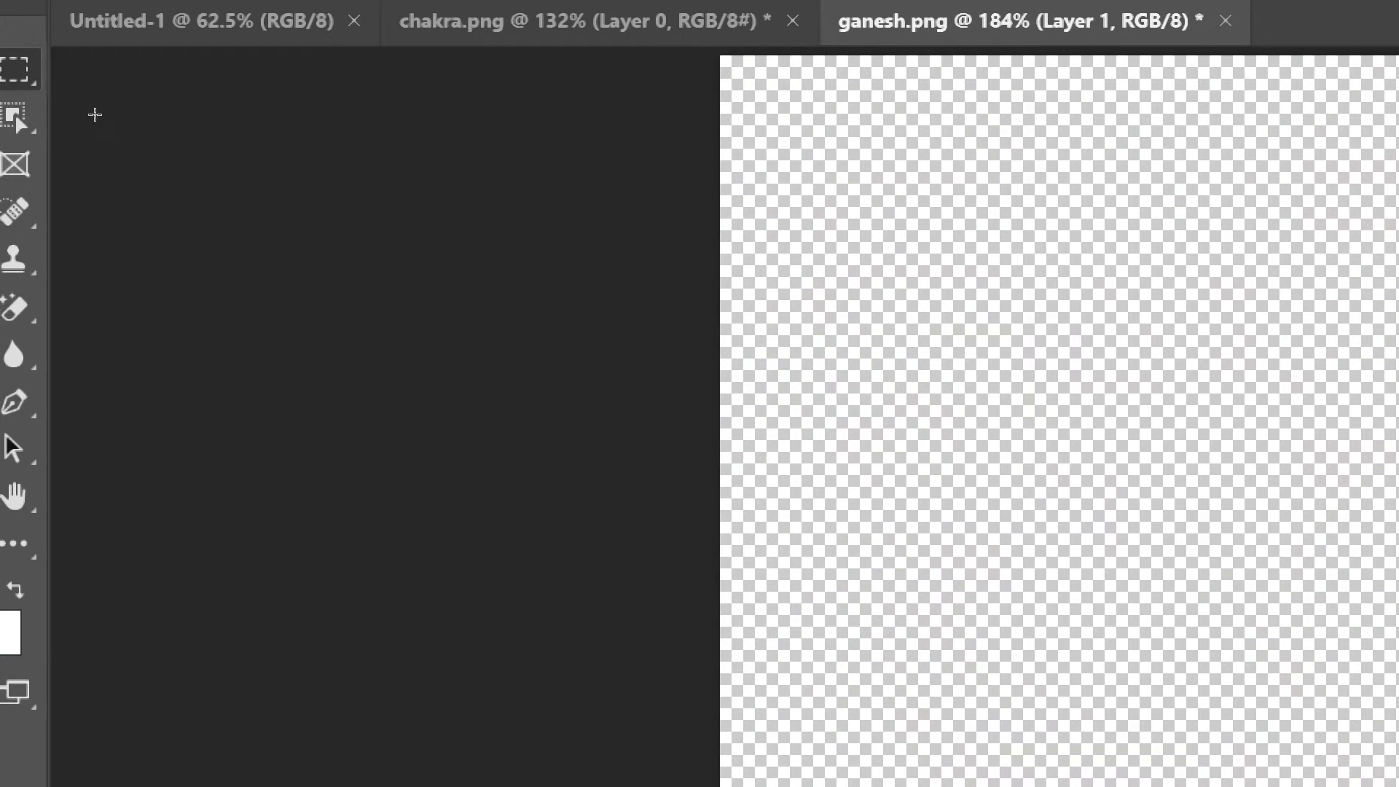
pyautogui.click(121, 68)
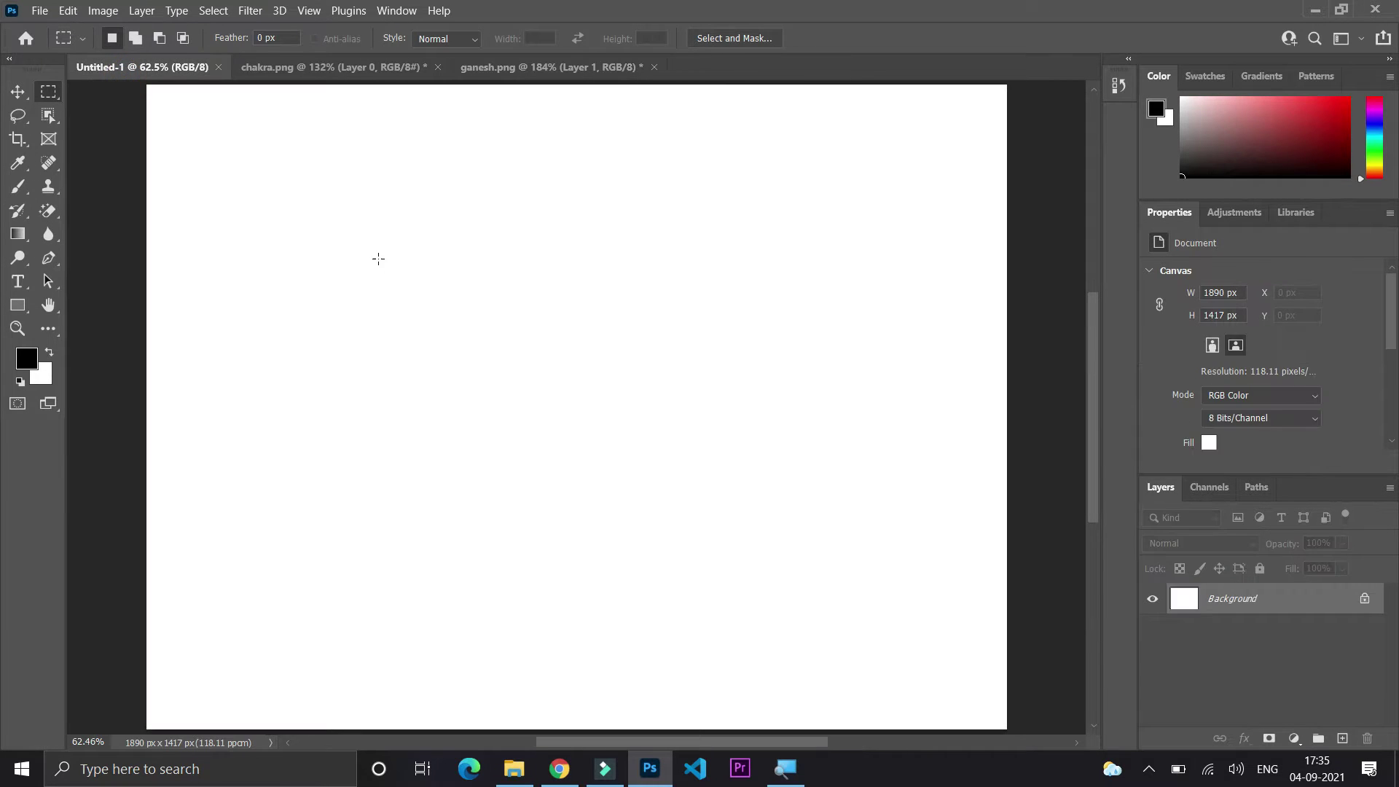
# Step: Paste Ganesh into Untitled-1 as Layer 1 and scale it to 611 x 1126 px
pyautogui.click(68, 10)
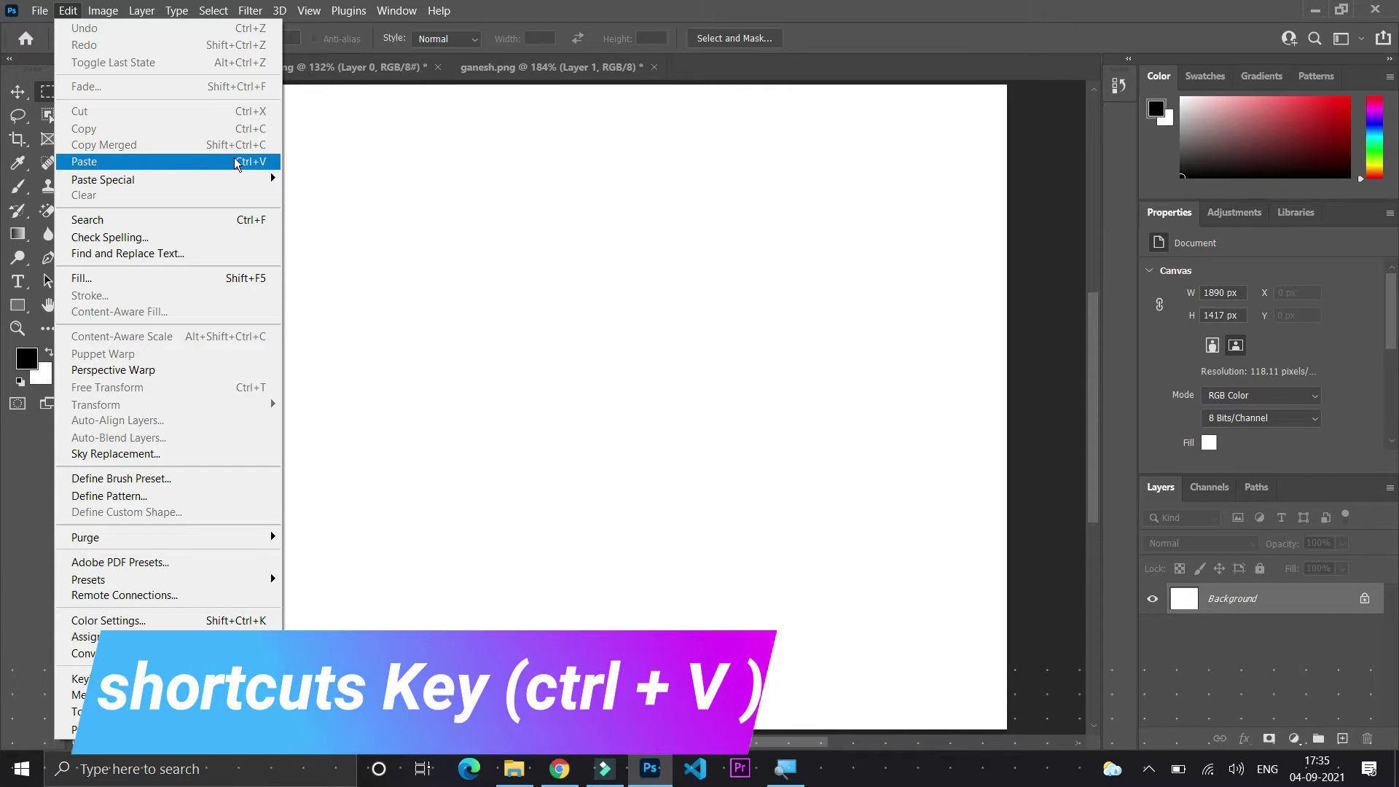
pyautogui.click(274, 163)
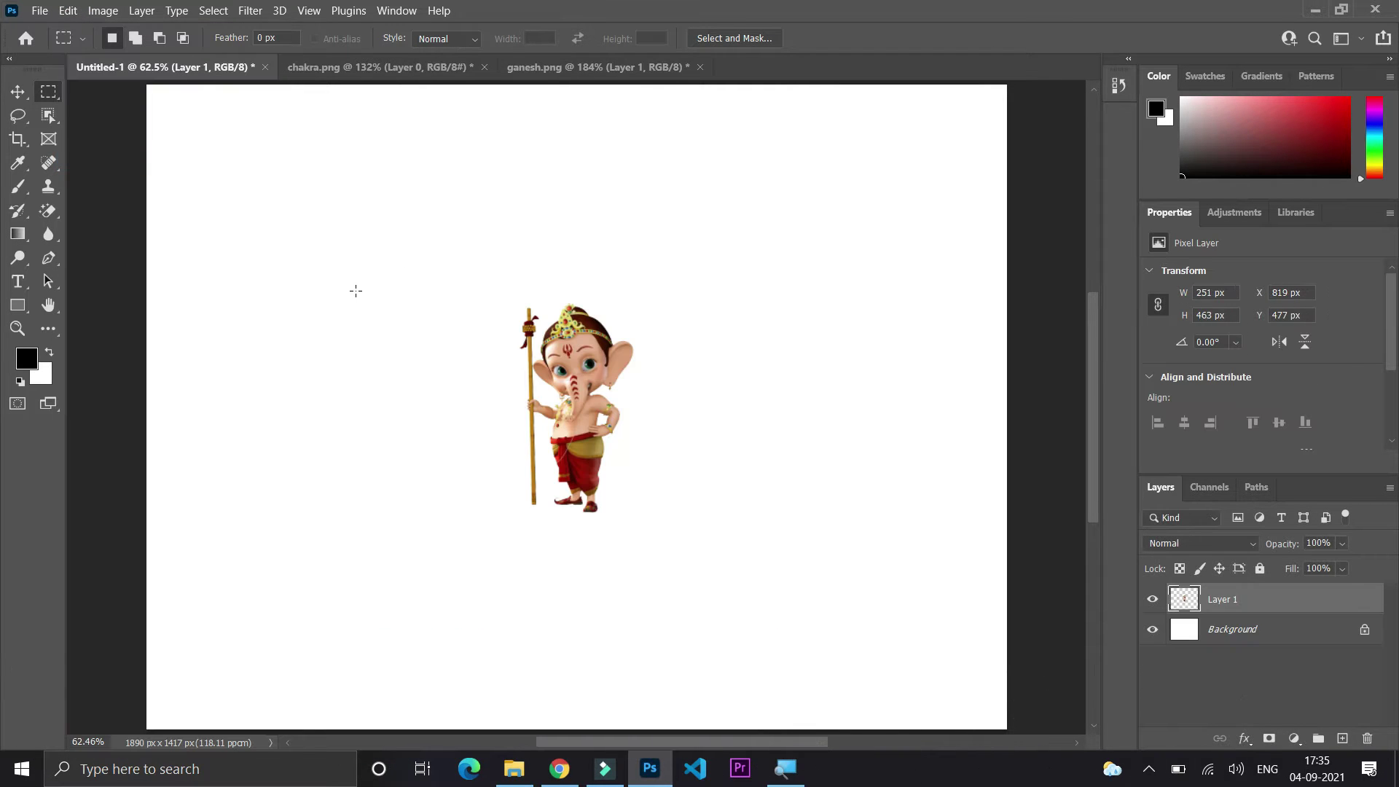
pyautogui.click(68, 10)
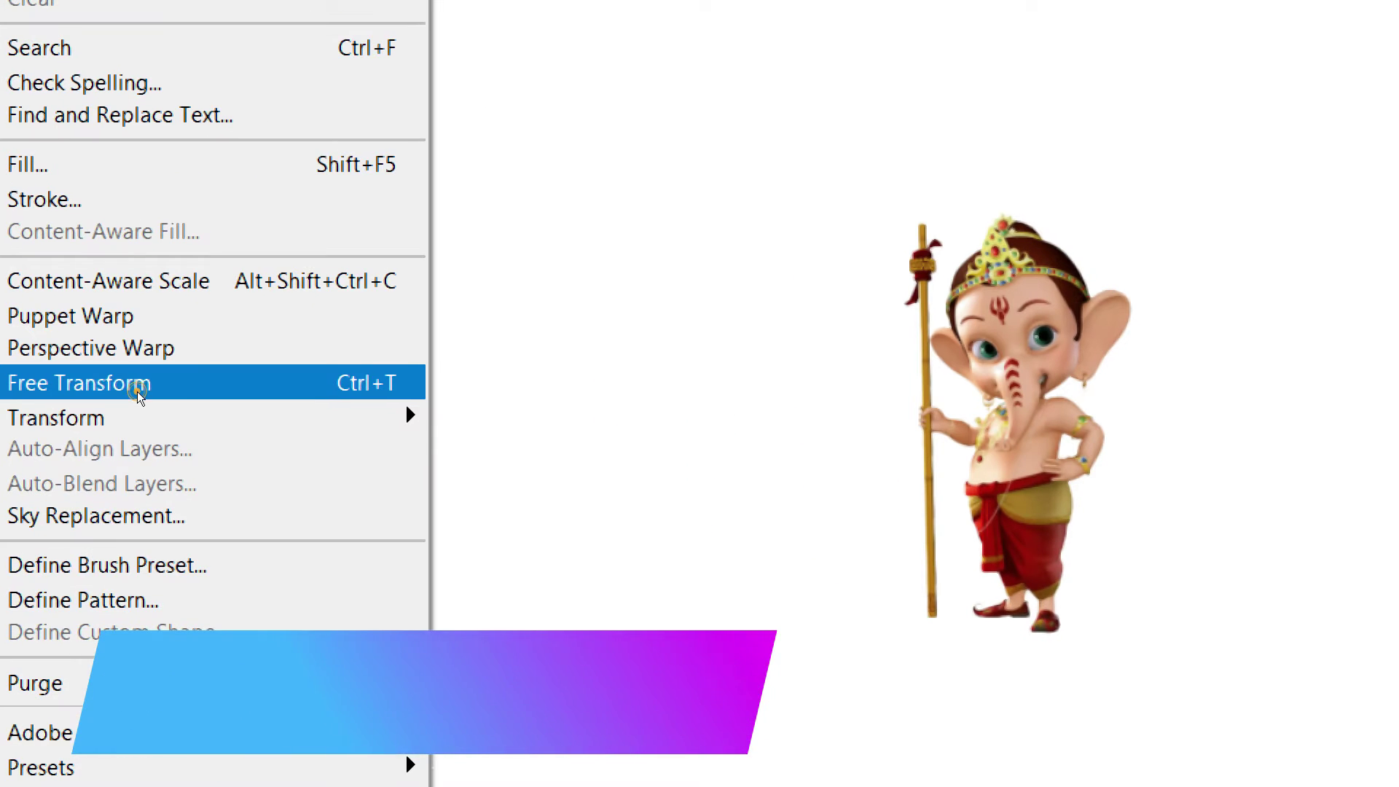
pyautogui.click(138, 392)
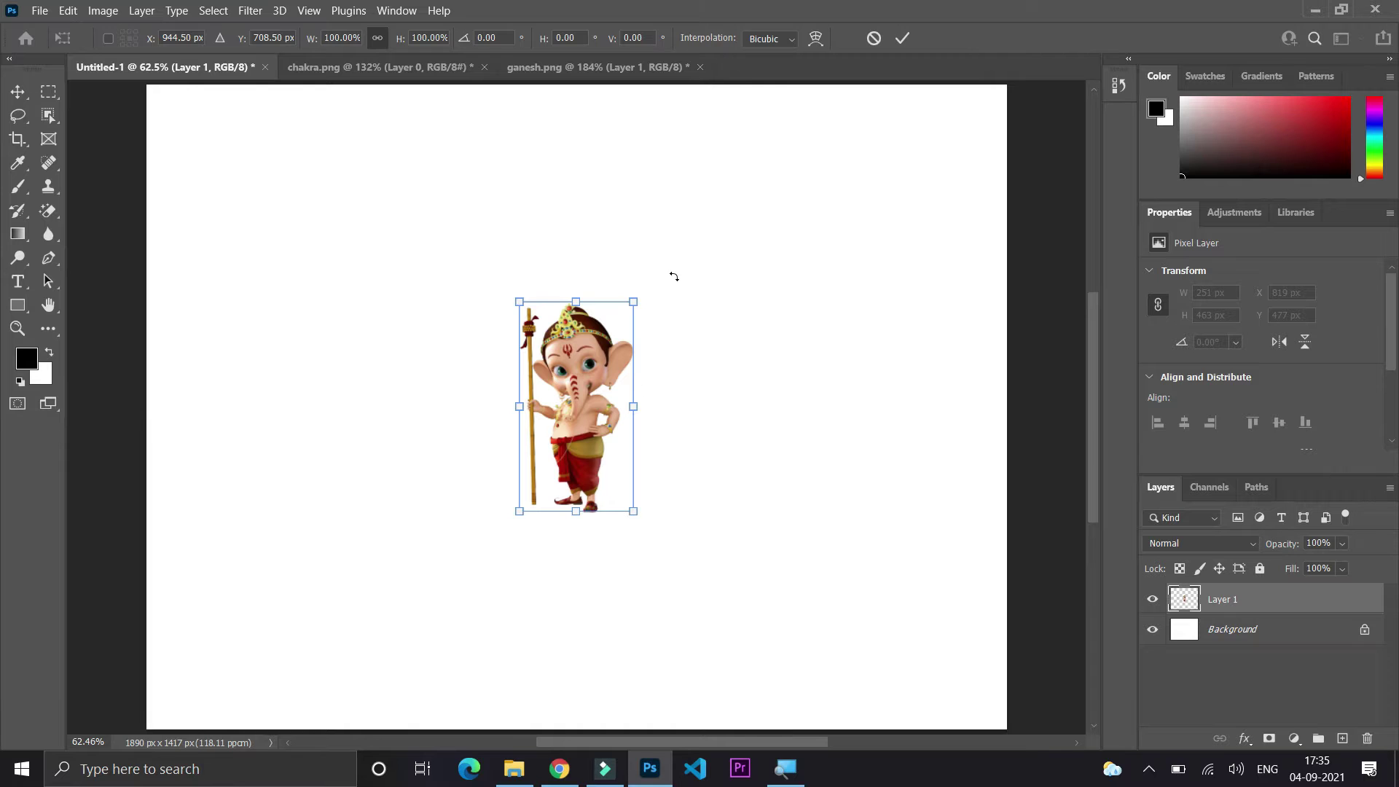
pyautogui.moveTo(635, 302); pyautogui.dragTo(791, 158)
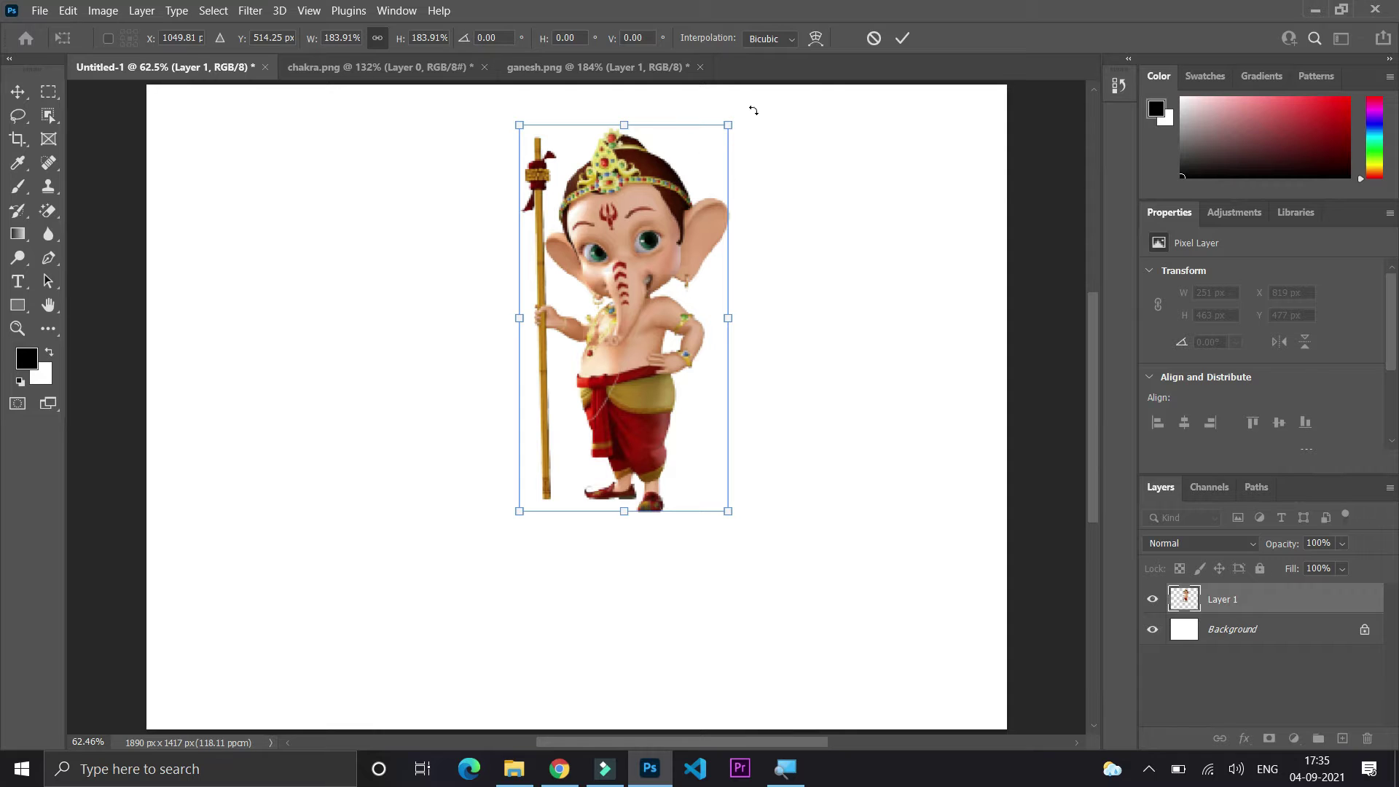
pyautogui.moveTo(728, 133); pyautogui.dragTo(763, 58)
pyautogui.moveTo(631, 243); pyautogui.dragTo(573, 447)
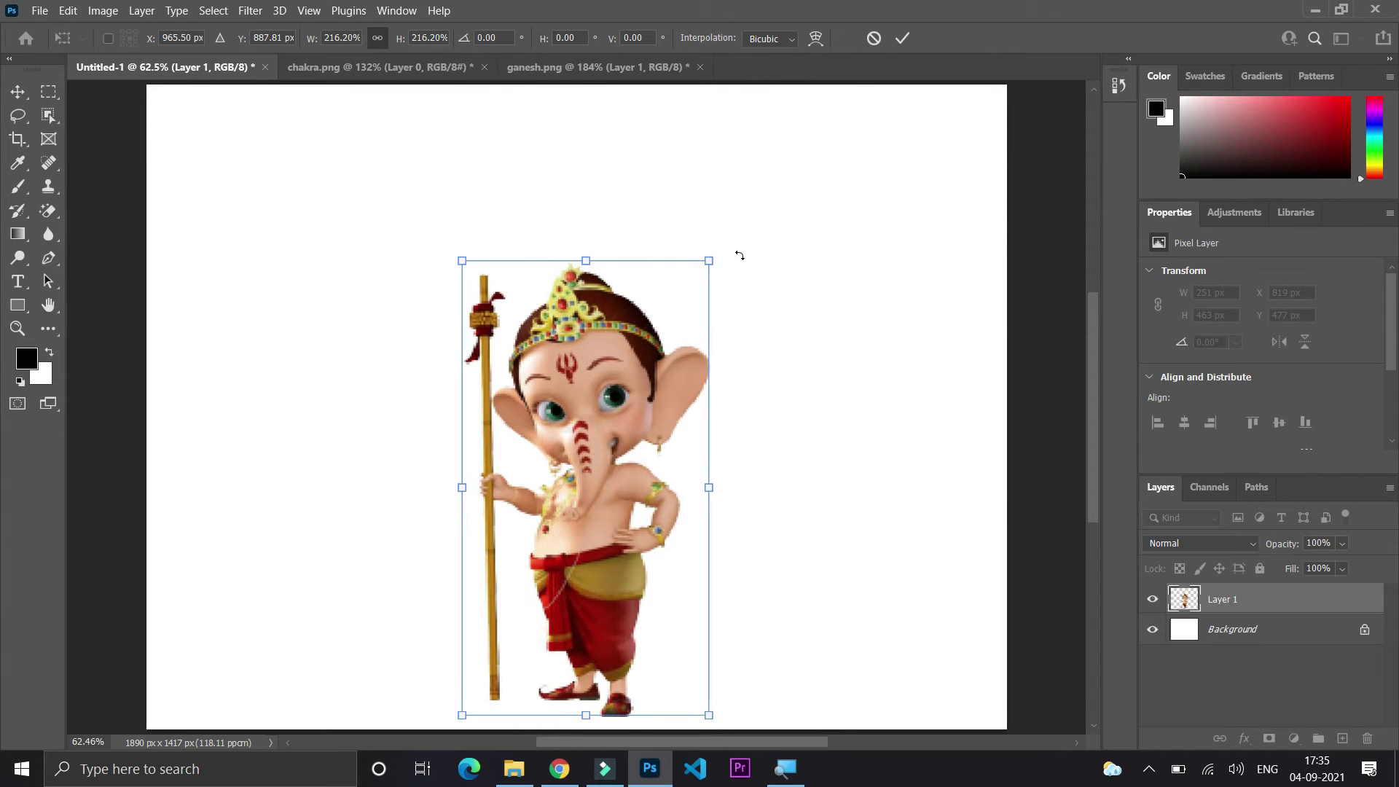
pyautogui.moveTo(705, 264); pyautogui.dragTo(736, 207)
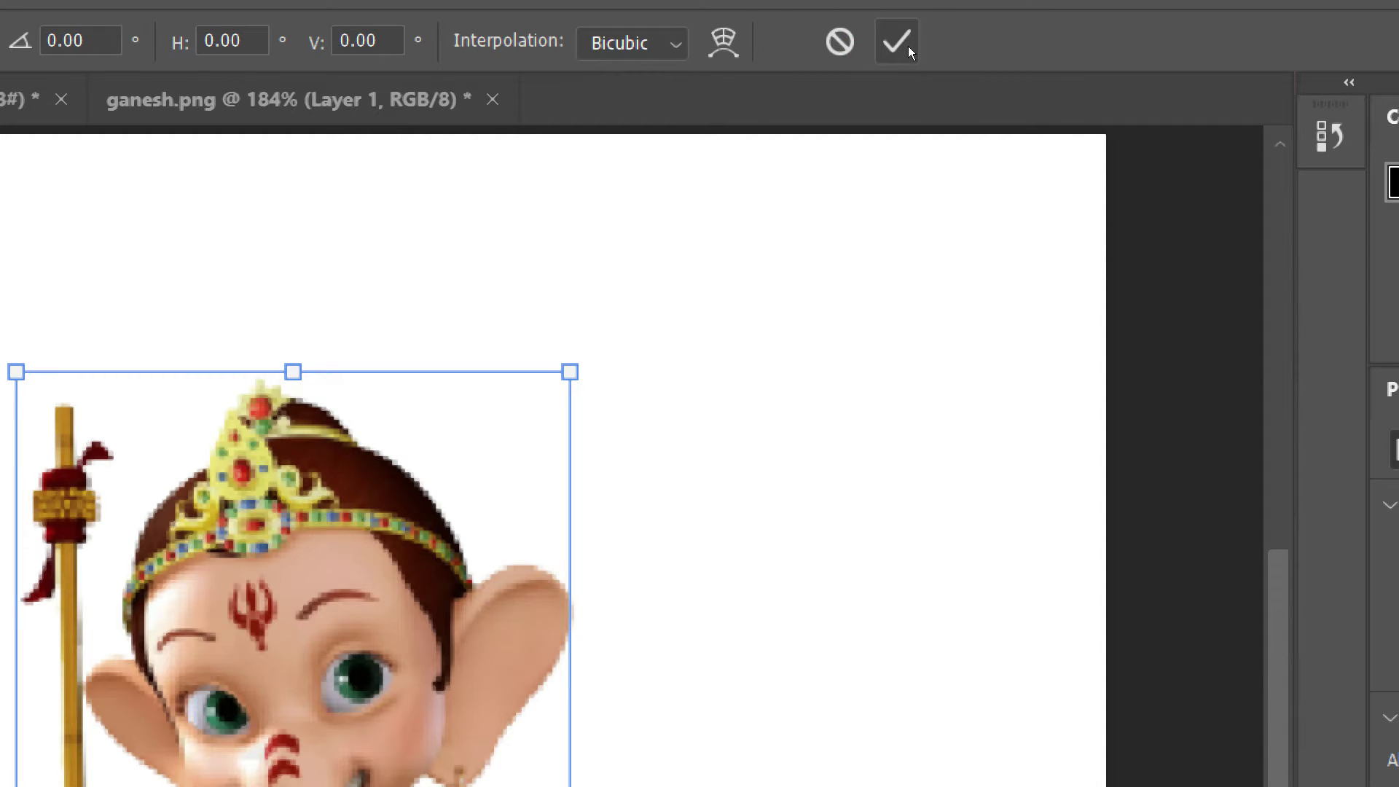
pyautogui.click(908, 46)
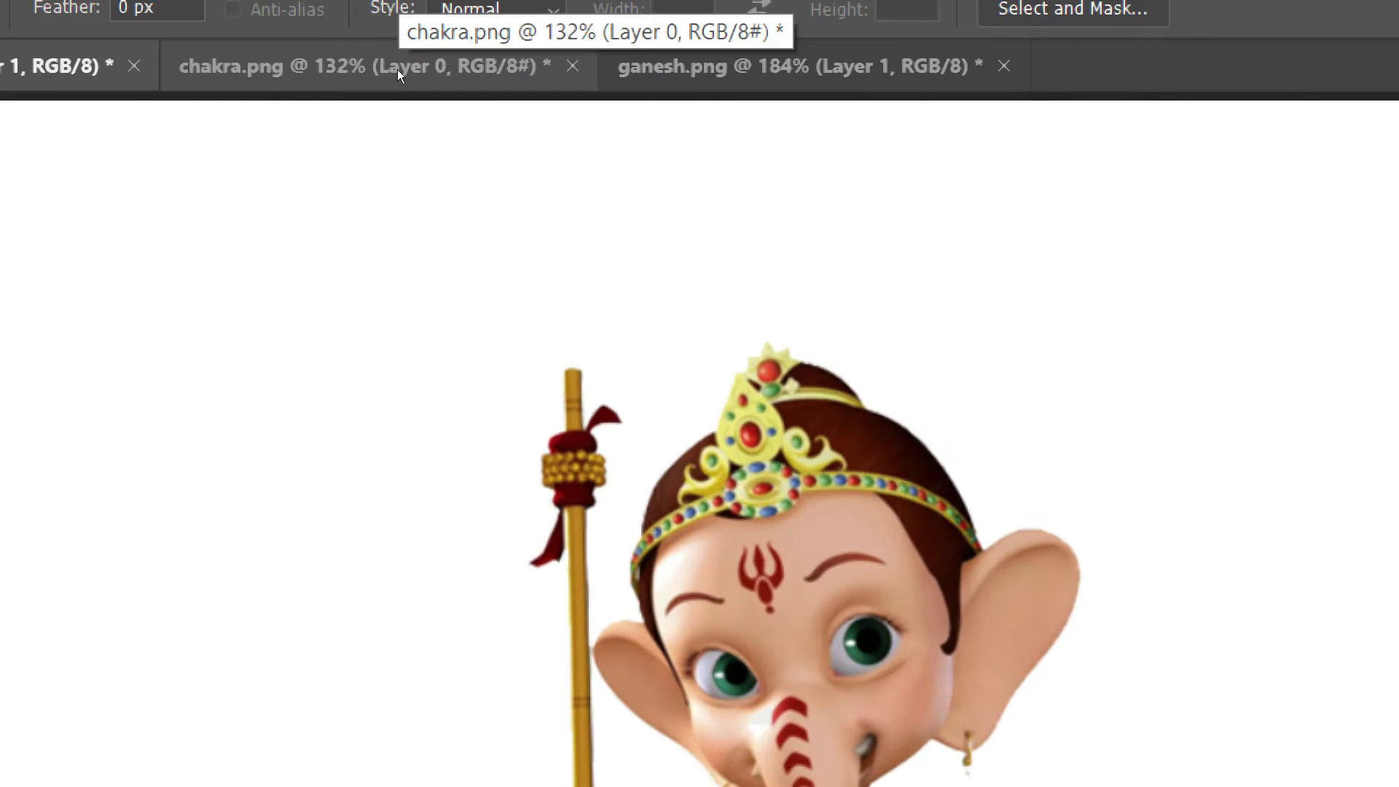
# Step: Cut the whole mandala from chakra.png and paste it into Untitled-1 as Layer 2
pyautogui.click(398, 70)
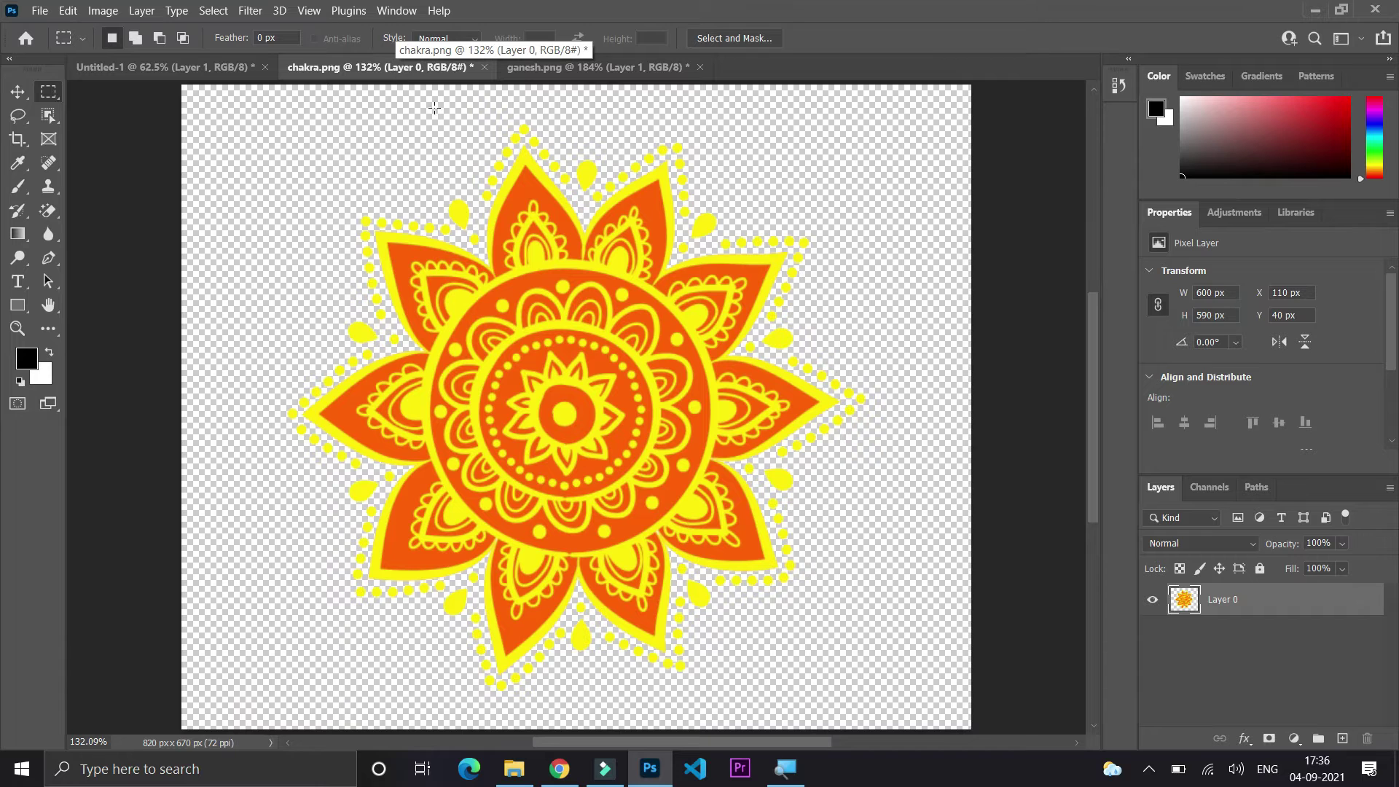
pyautogui.moveTo(223, 120); pyautogui.dragTo(513, 406)
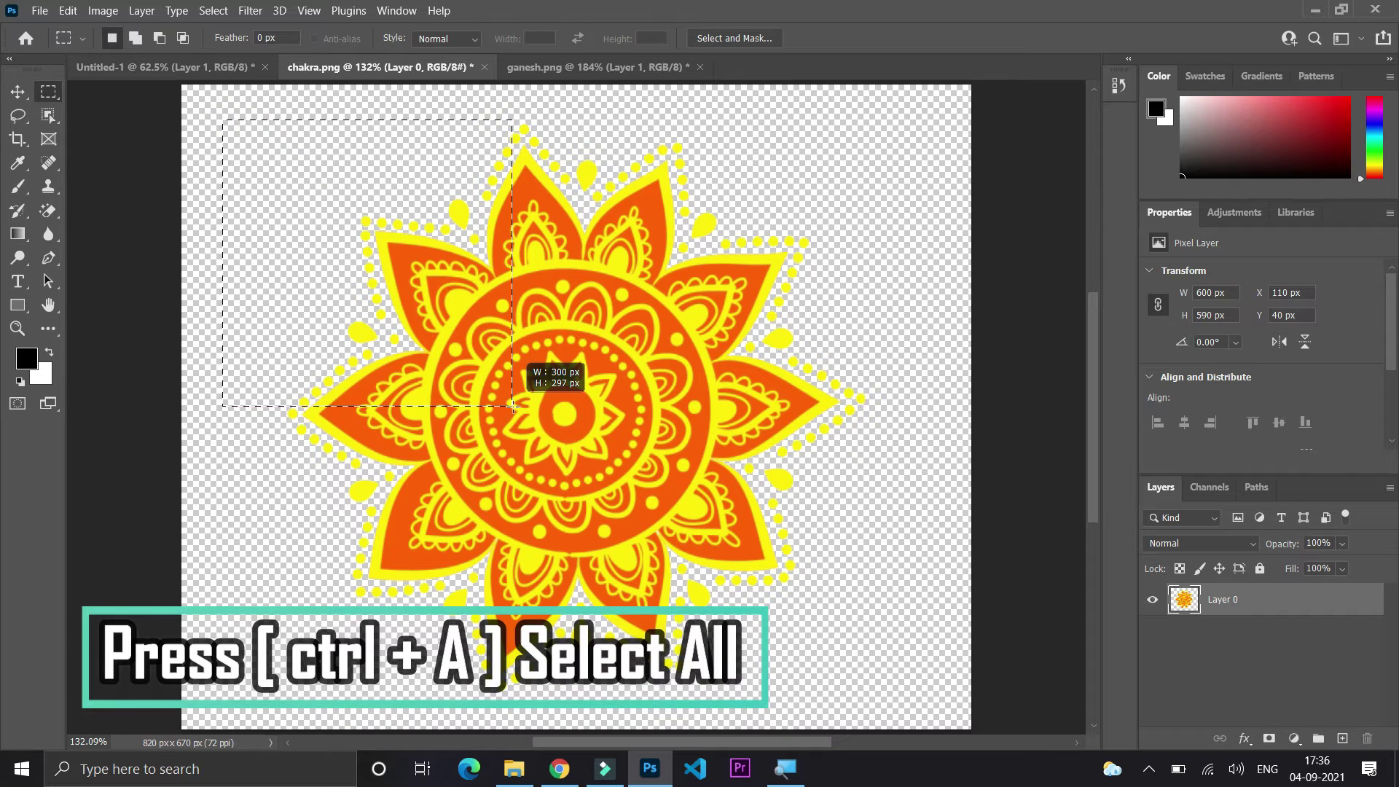
pyautogui.hotkey('ctrl', 'a')
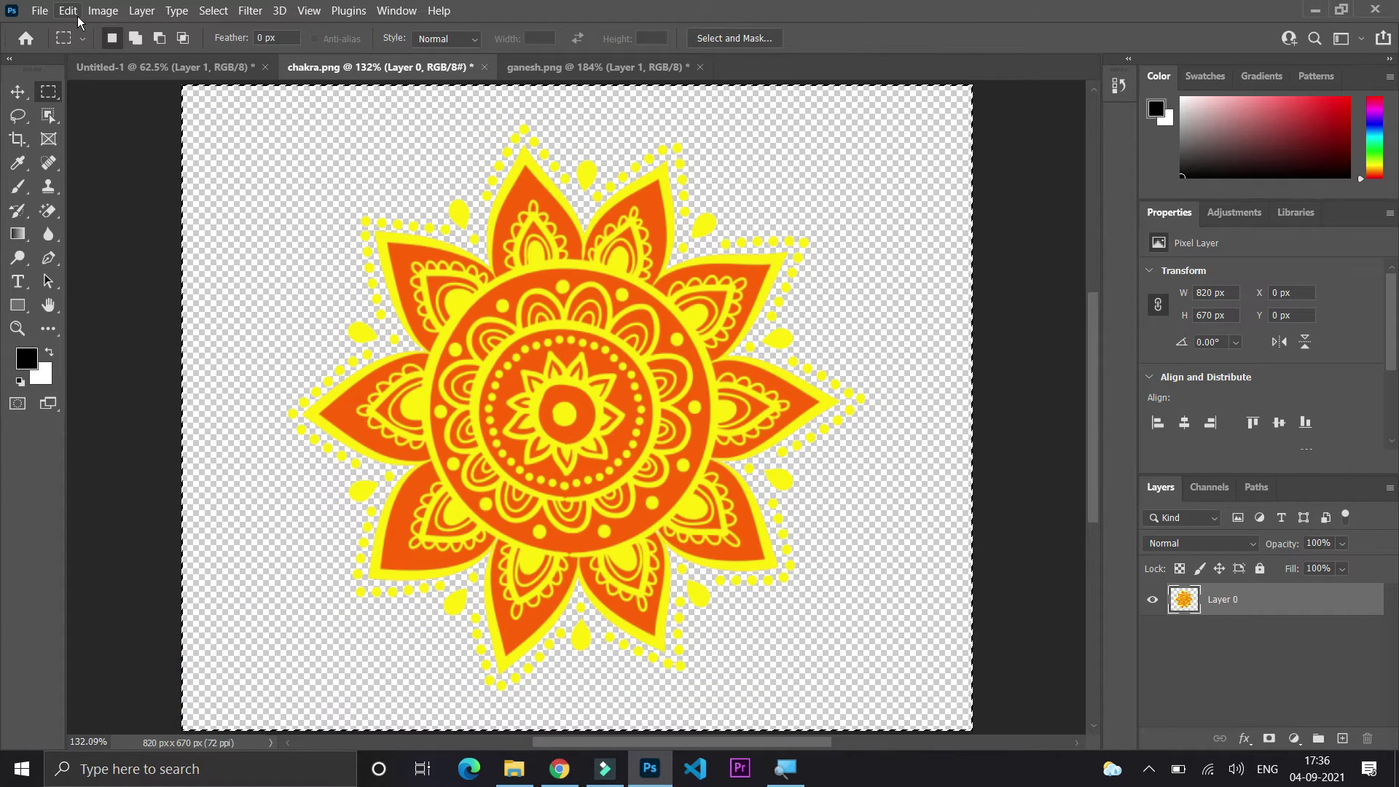
pyautogui.click(68, 11)
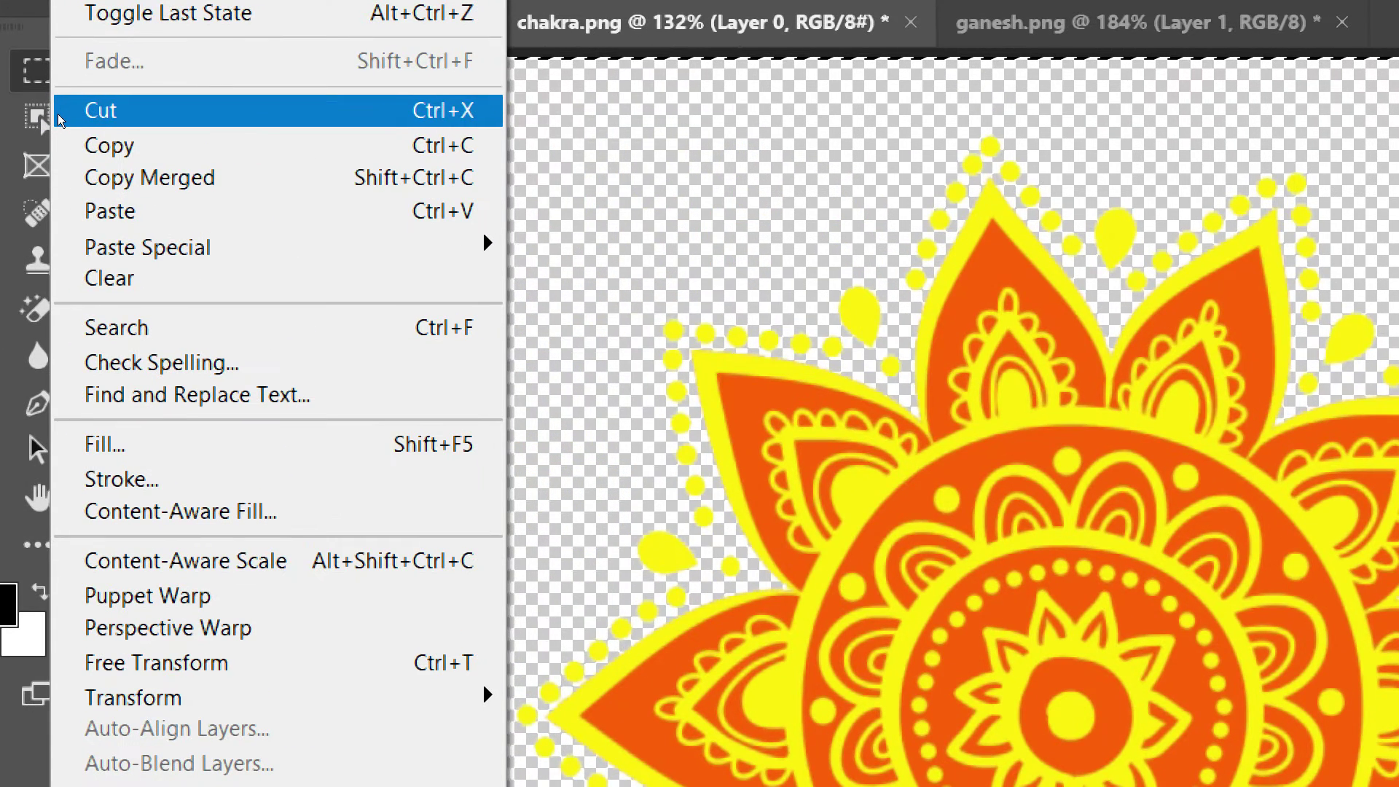
pyautogui.click(62, 116)
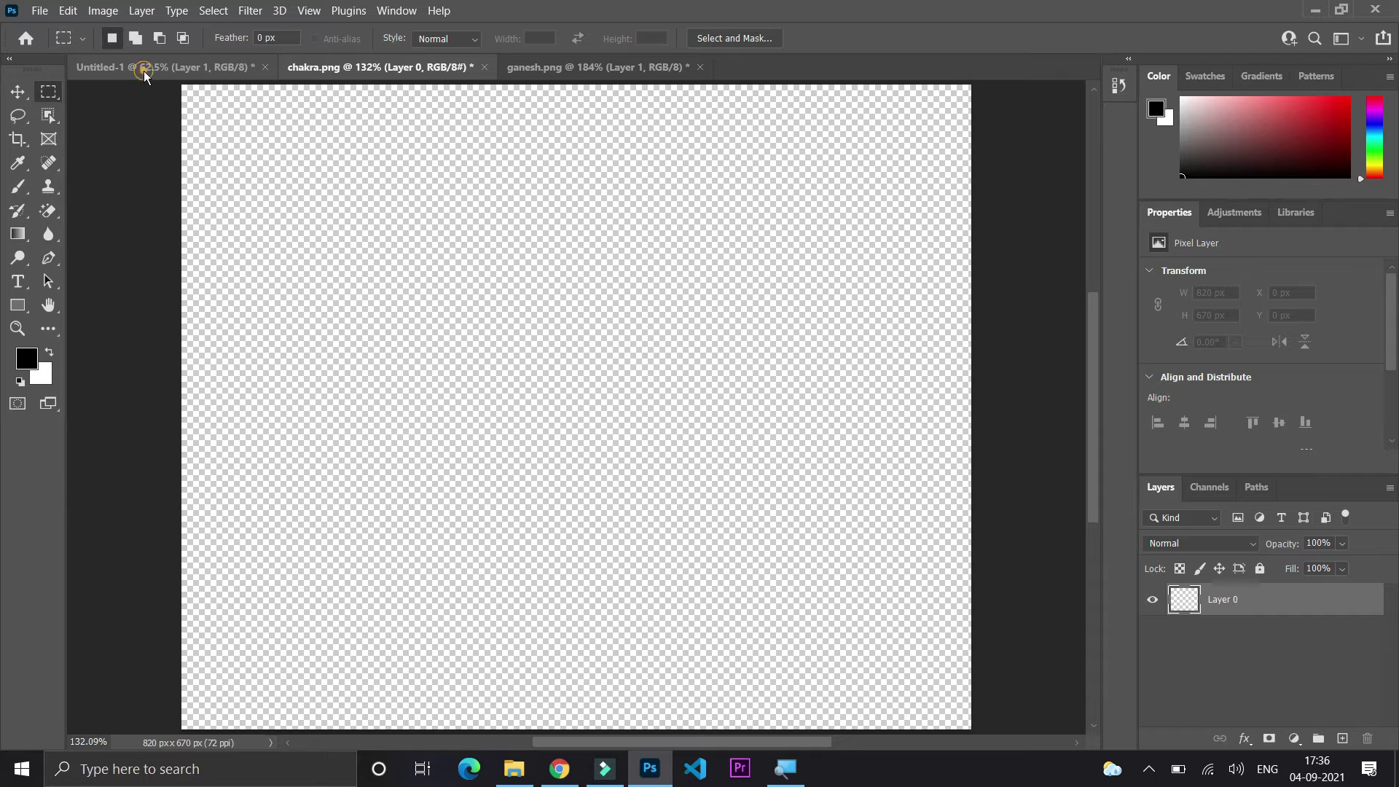
pyautogui.click(145, 71)
pyautogui.click(68, 10)
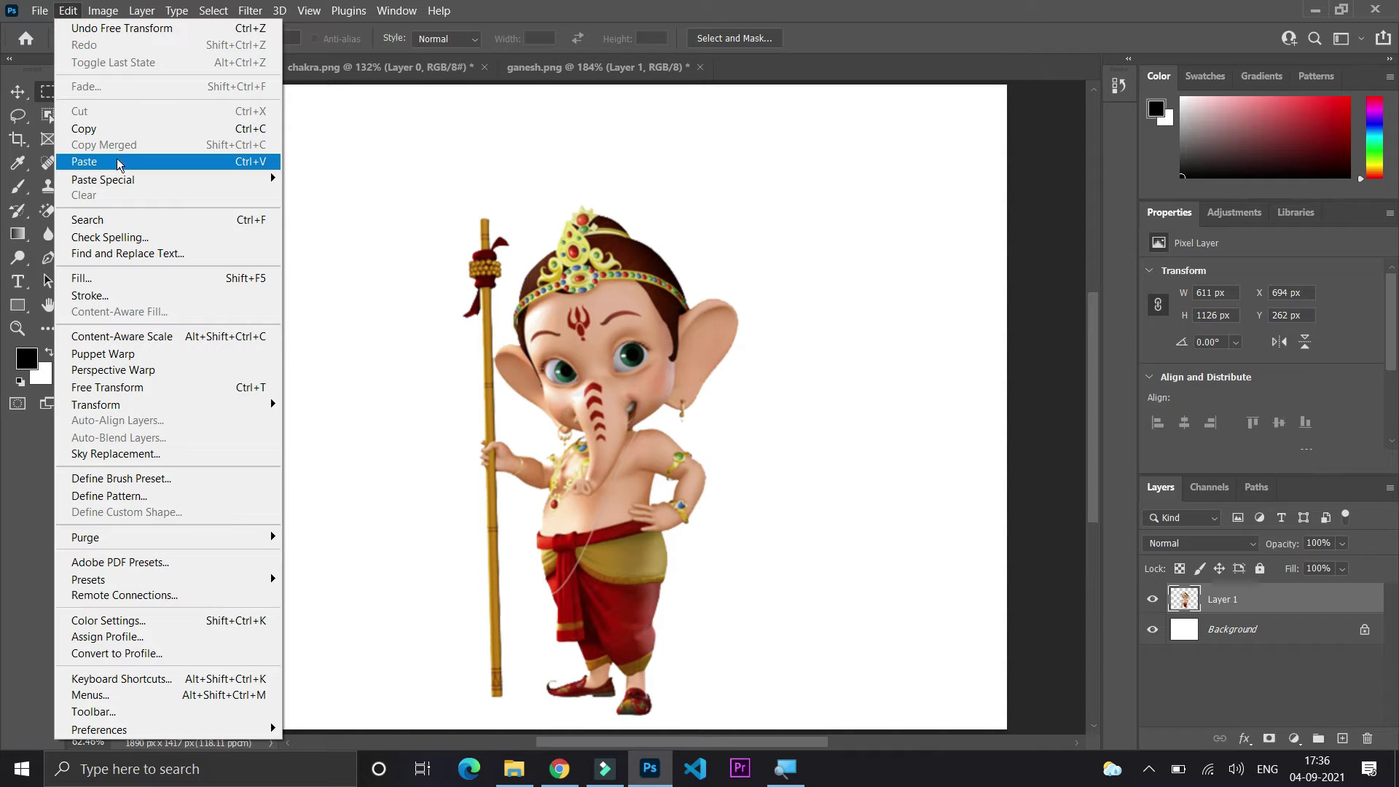
pyautogui.click(143, 162)
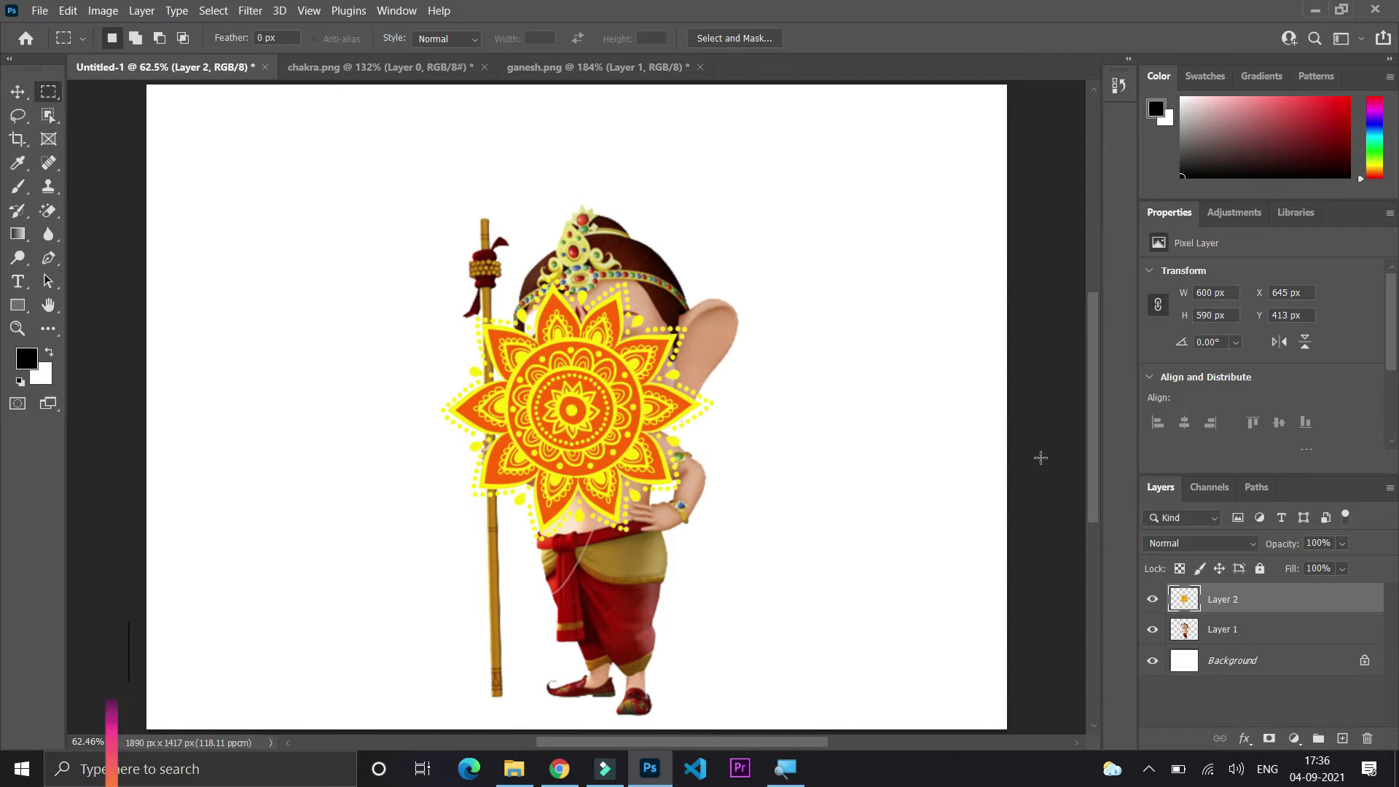
# Step: Scale the mandala to 745 x 733 px and position it over Ganesh's head
pyautogui.hotkey('ctrl', 't')
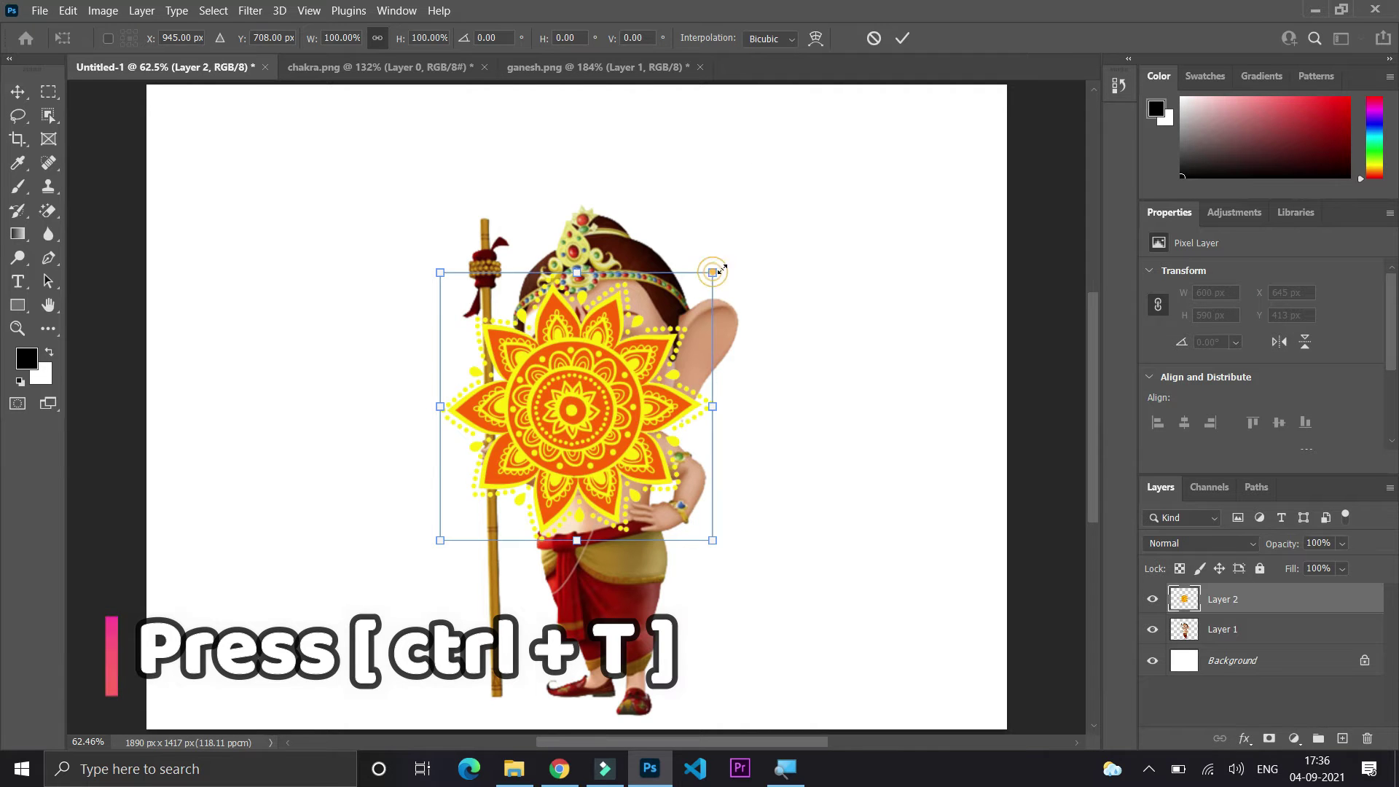
pyautogui.moveTo(712, 272); pyautogui.dragTo(765, 220)
pyautogui.moveTo(638, 435); pyautogui.dragTo(637, 353)
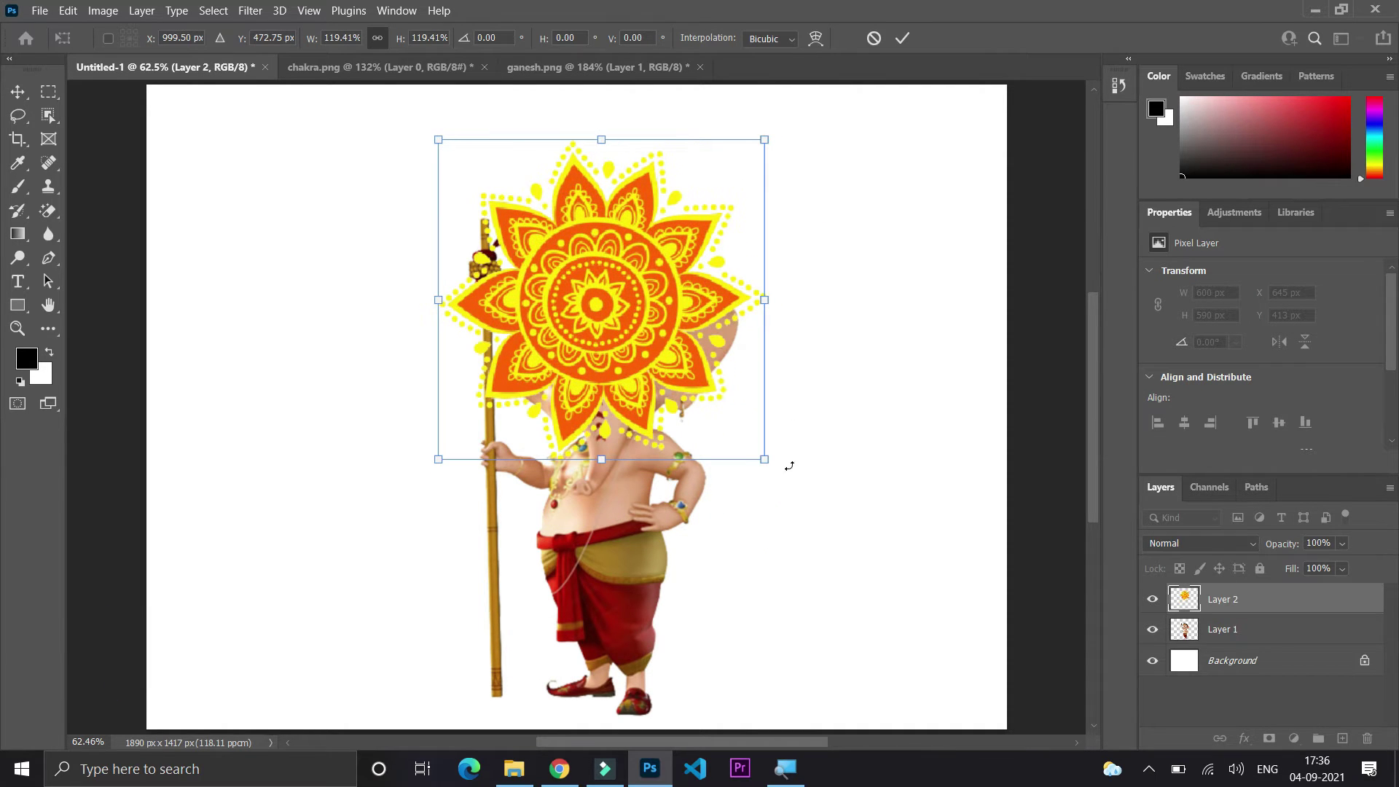
pyautogui.moveTo(771, 461); pyautogui.dragTo(778, 472)
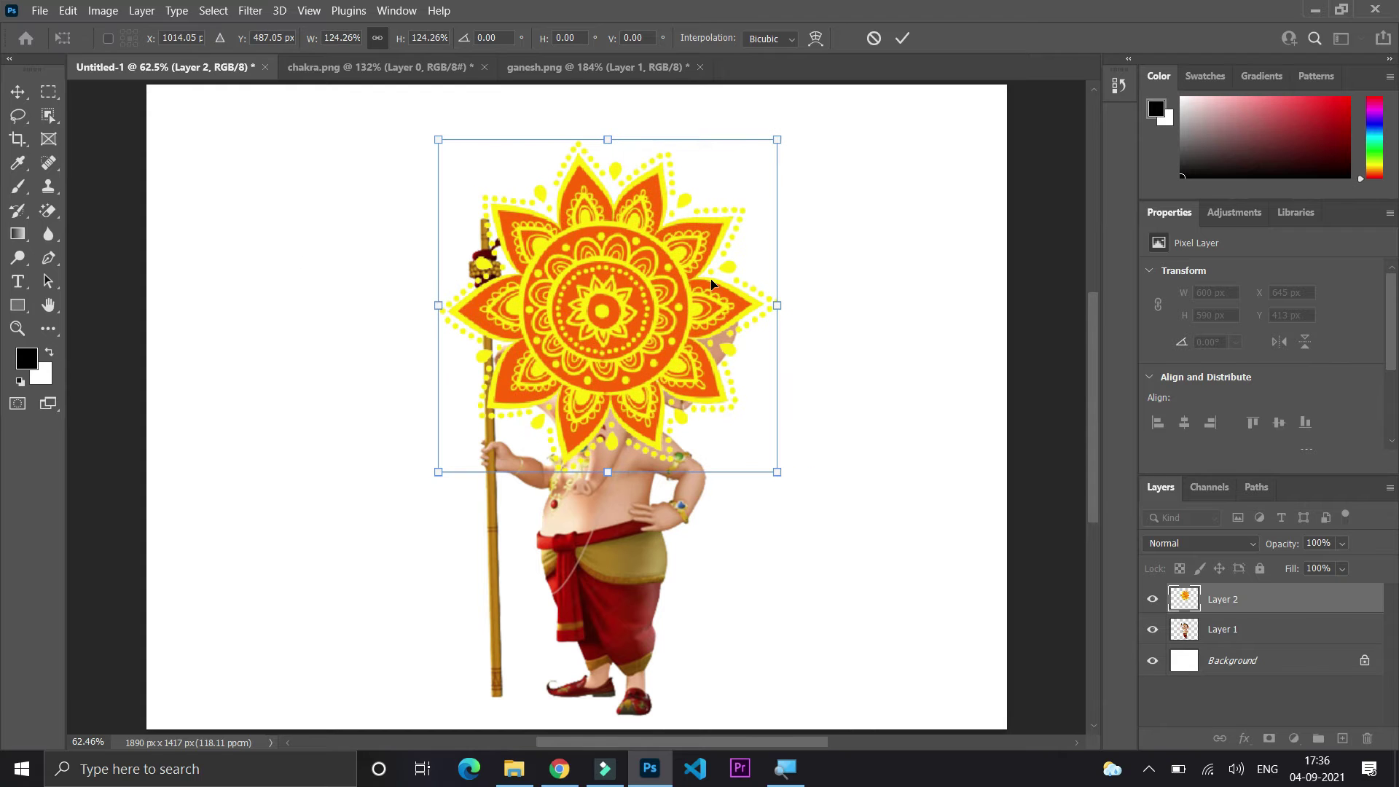
pyautogui.moveTo(686, 299); pyautogui.dragTo(690, 301)
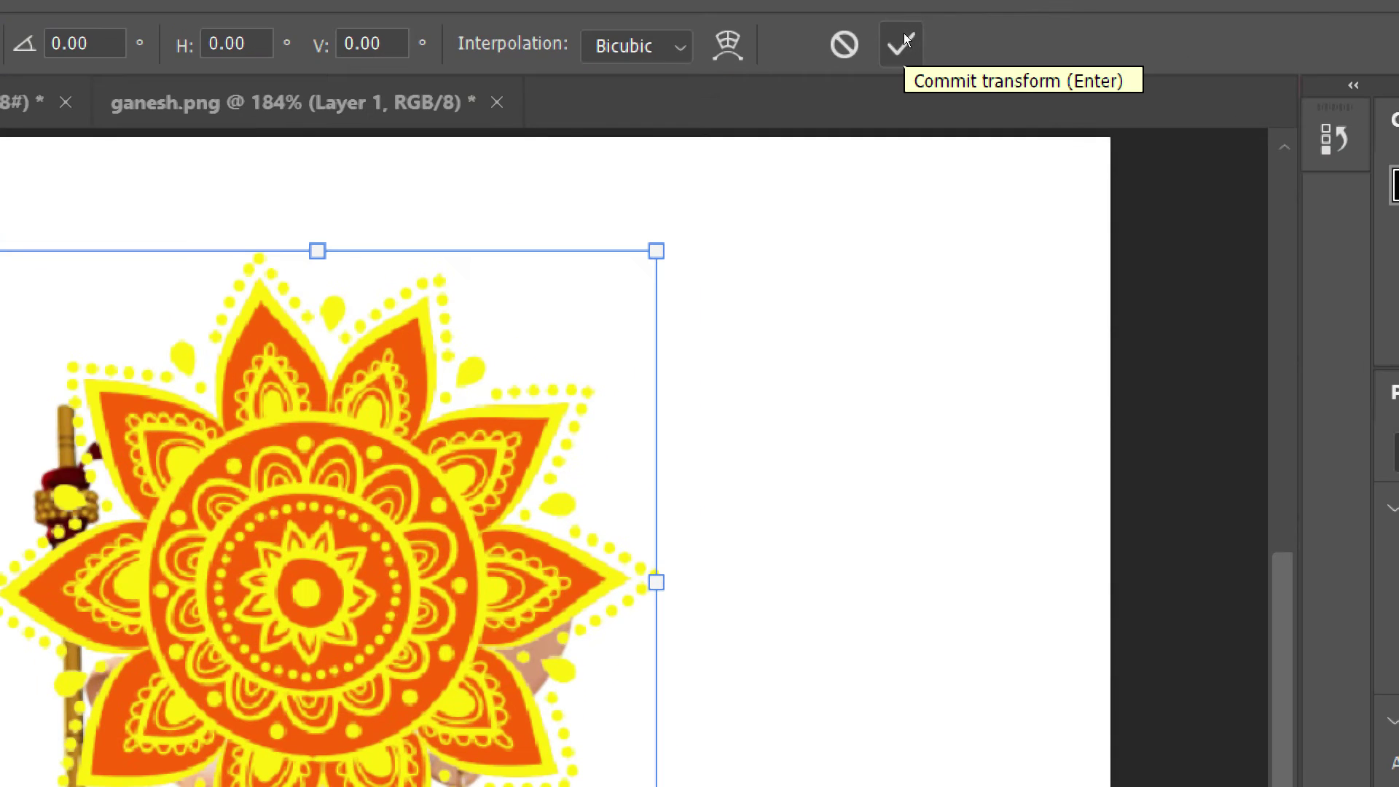
pyautogui.click(903, 43)
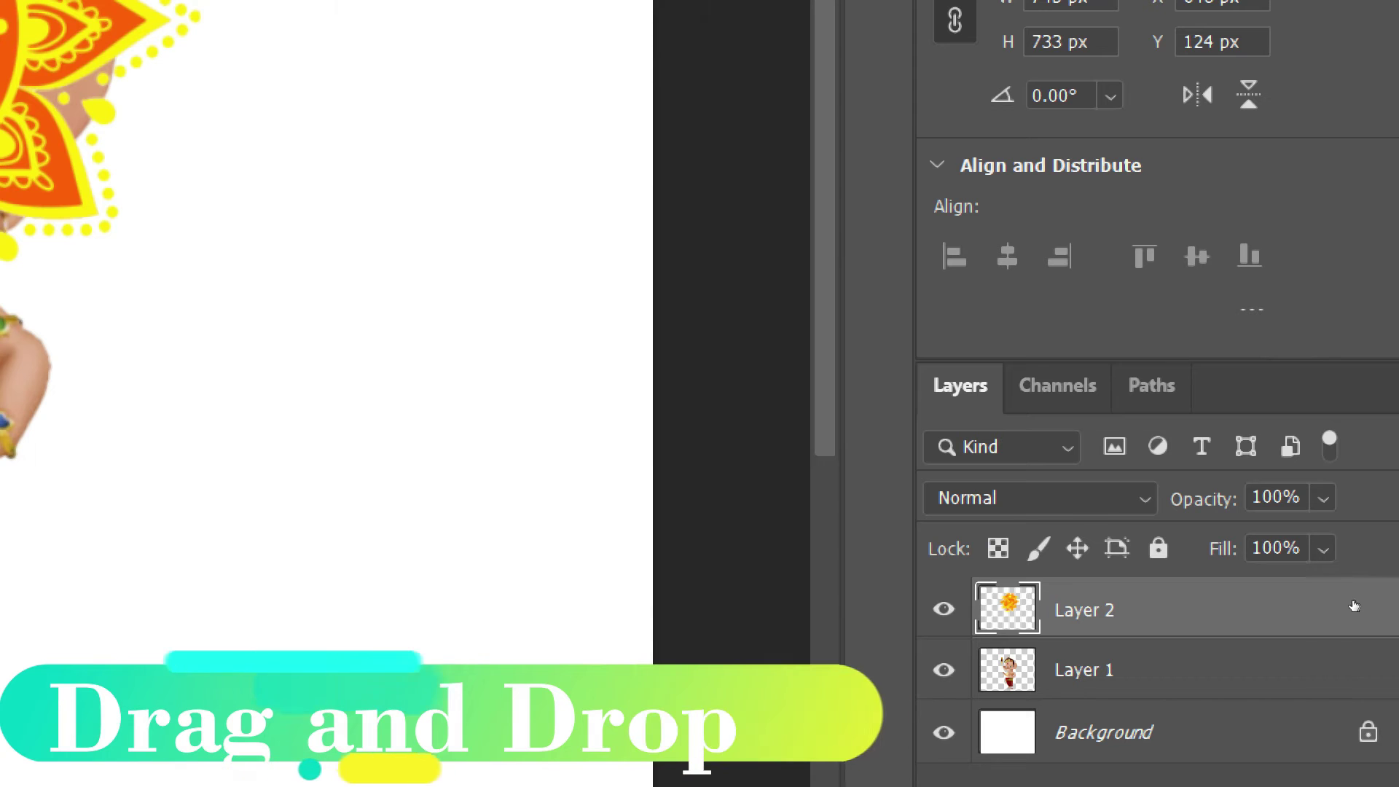
# Step: Move the mandala's Layer 2 below Ganesh's Layer 1 in the Layers panel
pyautogui.moveTo(1354, 606); pyautogui.dragTo(1347, 637)
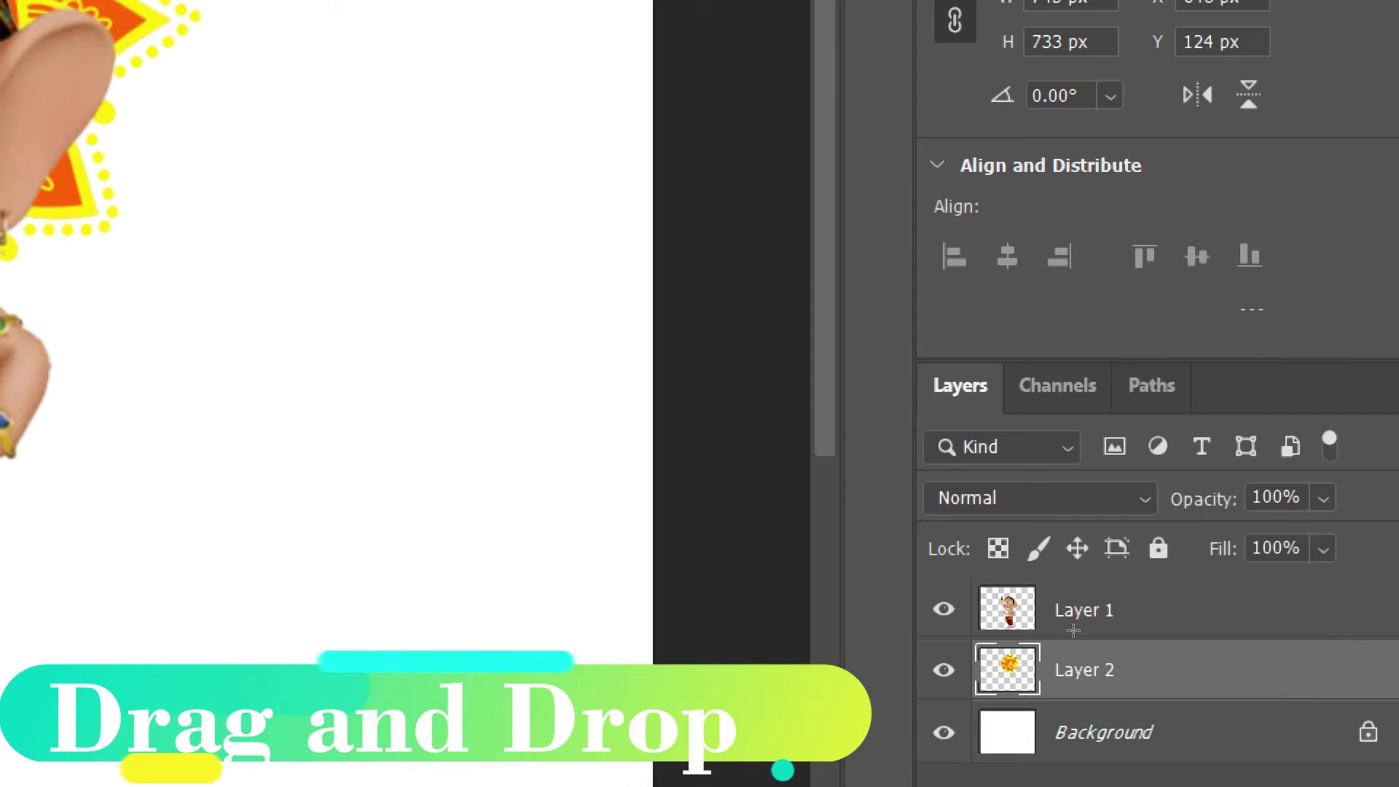